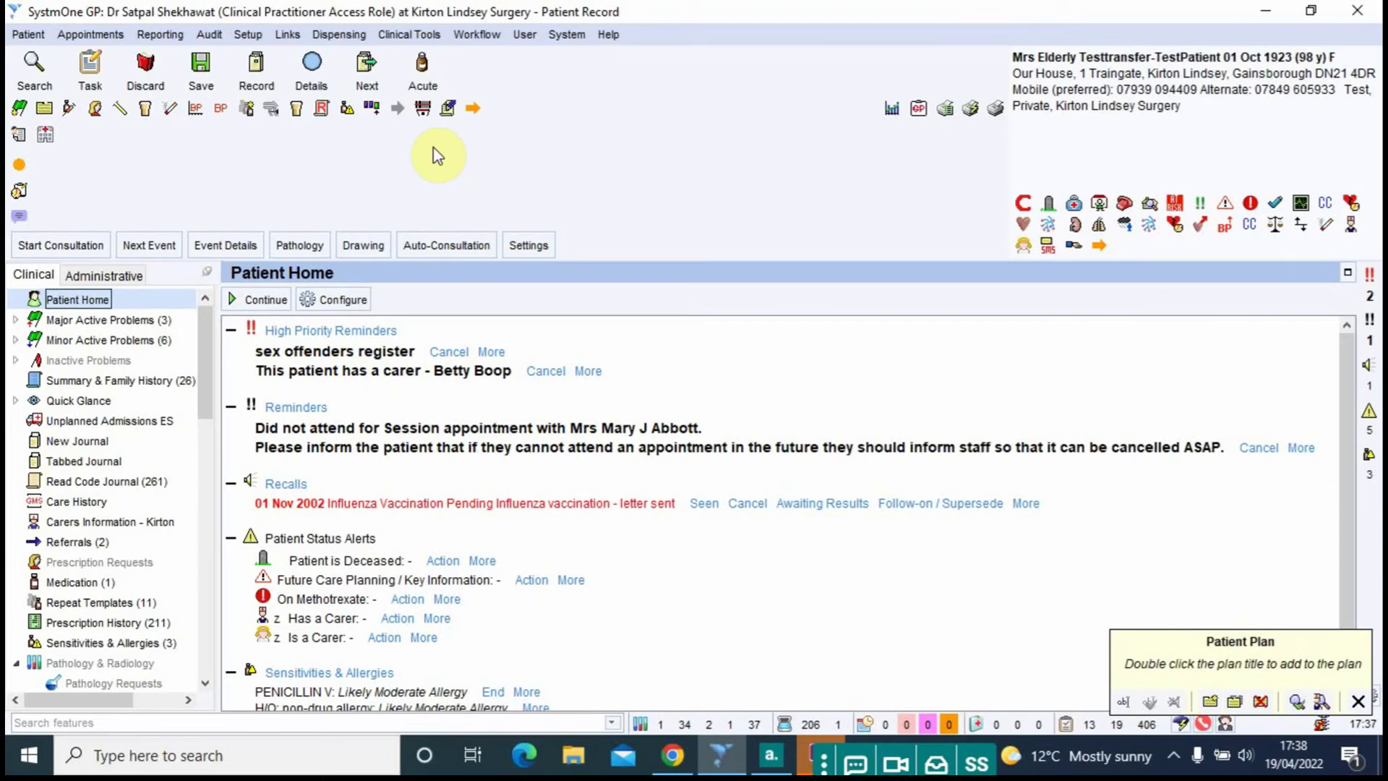
Start an SMS to the patient in Communications Annexe and include the questionnaire "Injection Consent Form - Knee joint"
click(24, 221)
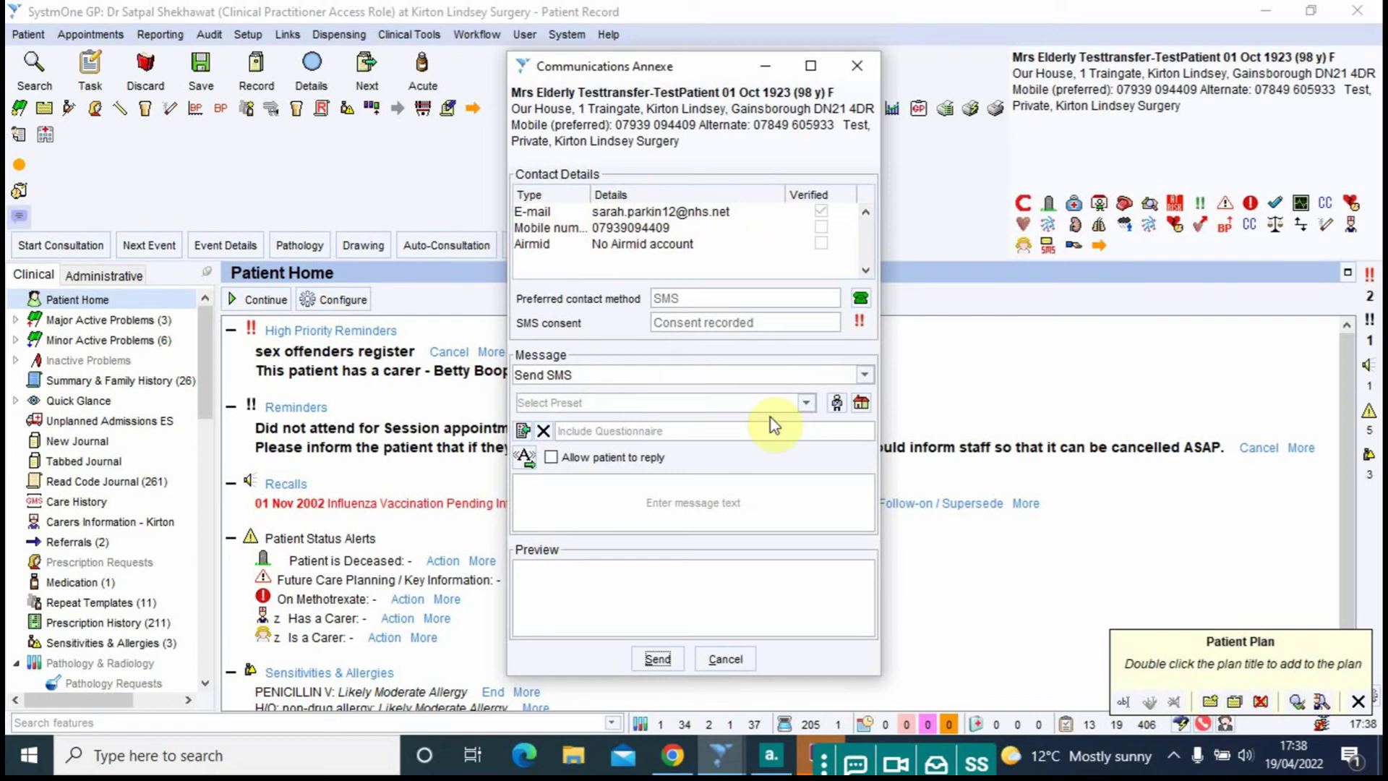
click(807, 403)
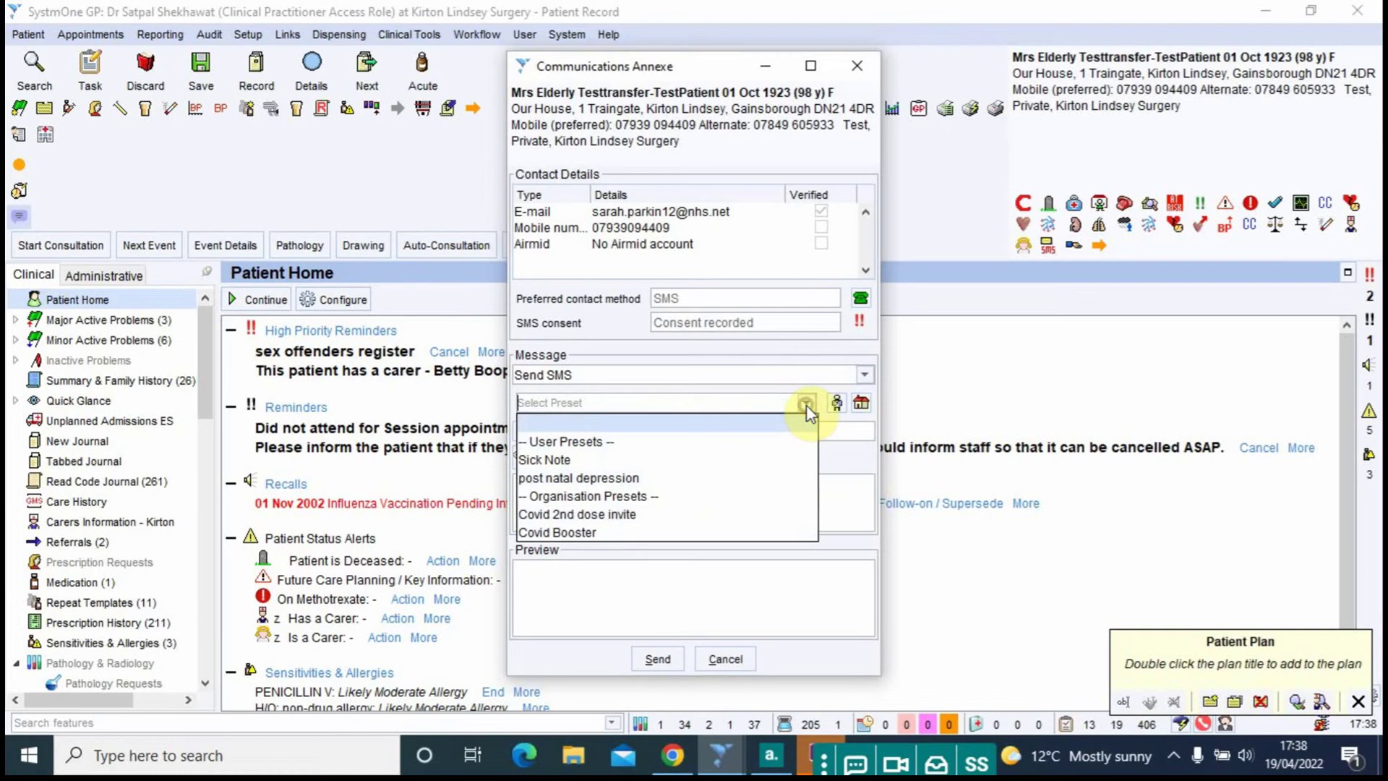
click(802, 403)
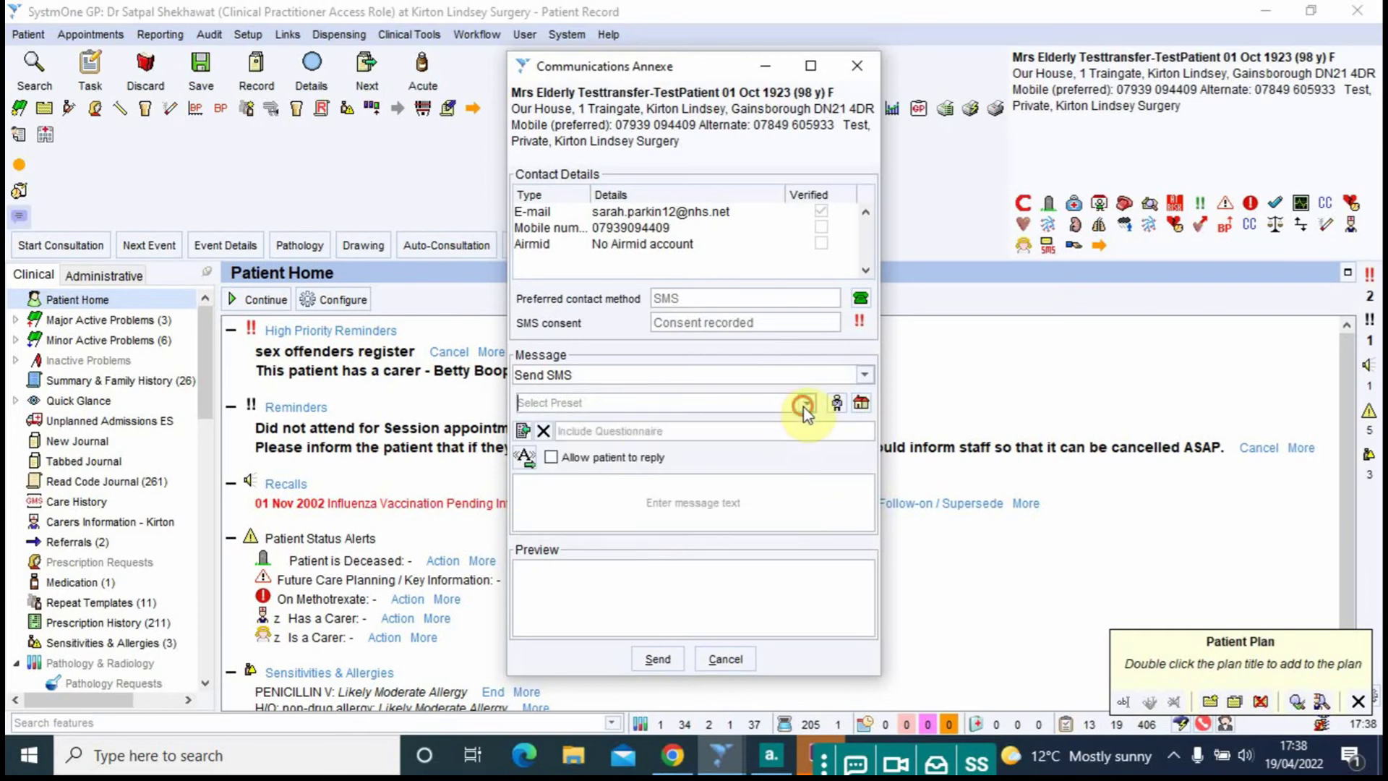
click(524, 432)
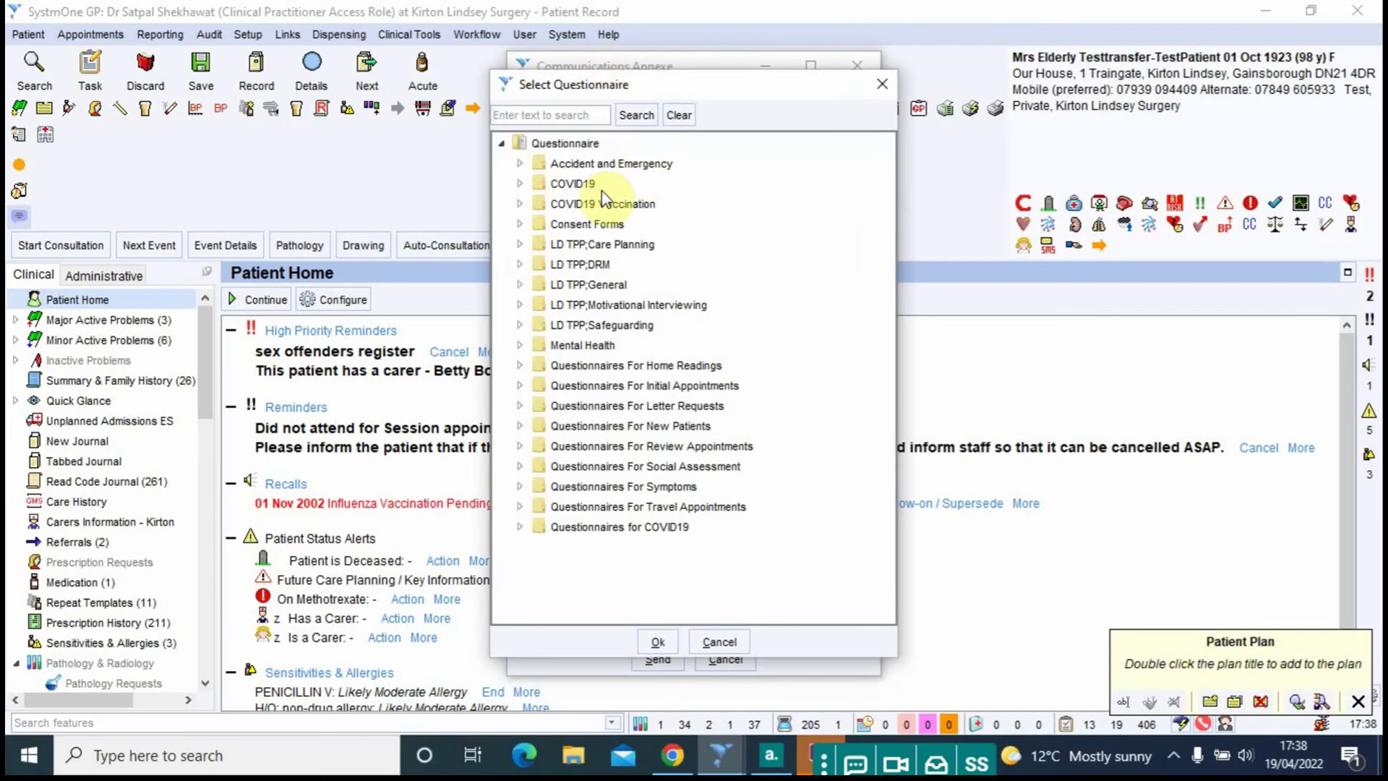
click(520, 225)
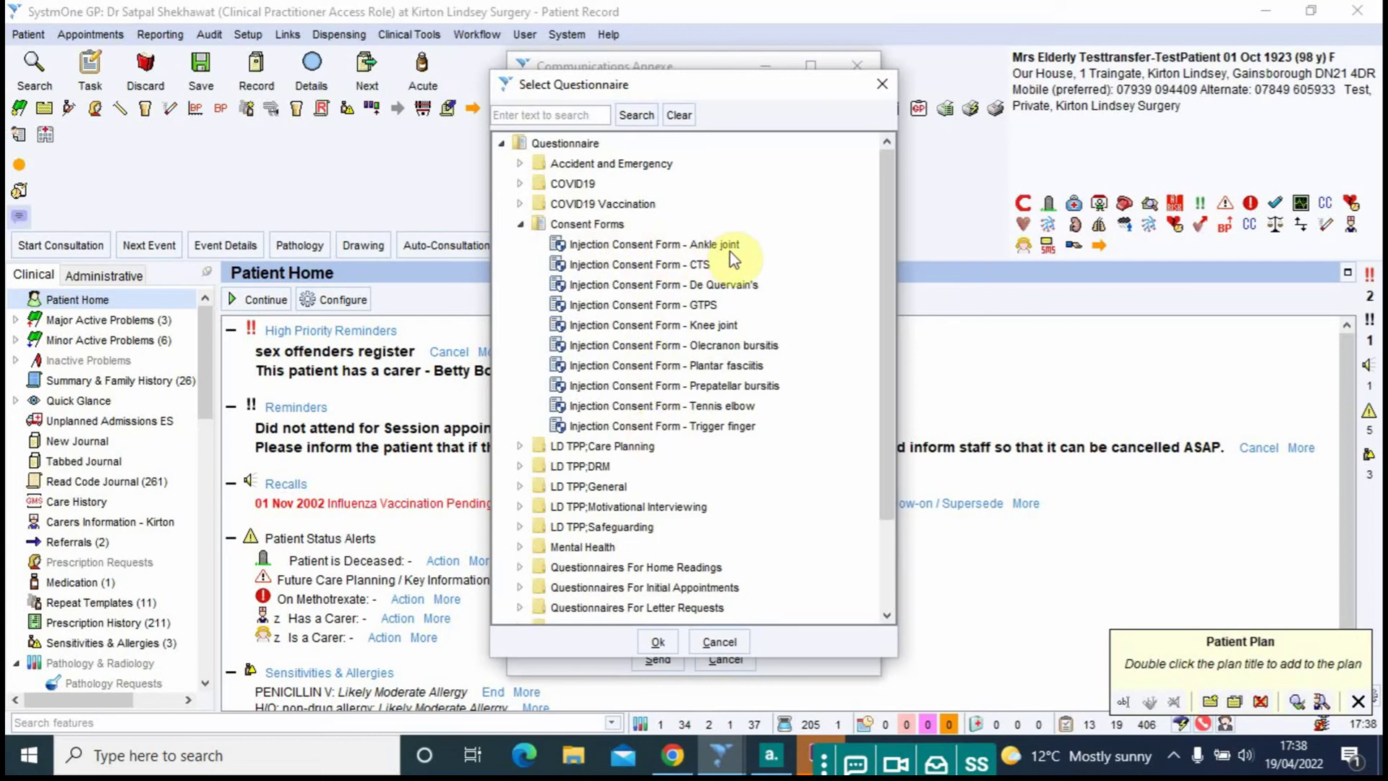
click(635, 329)
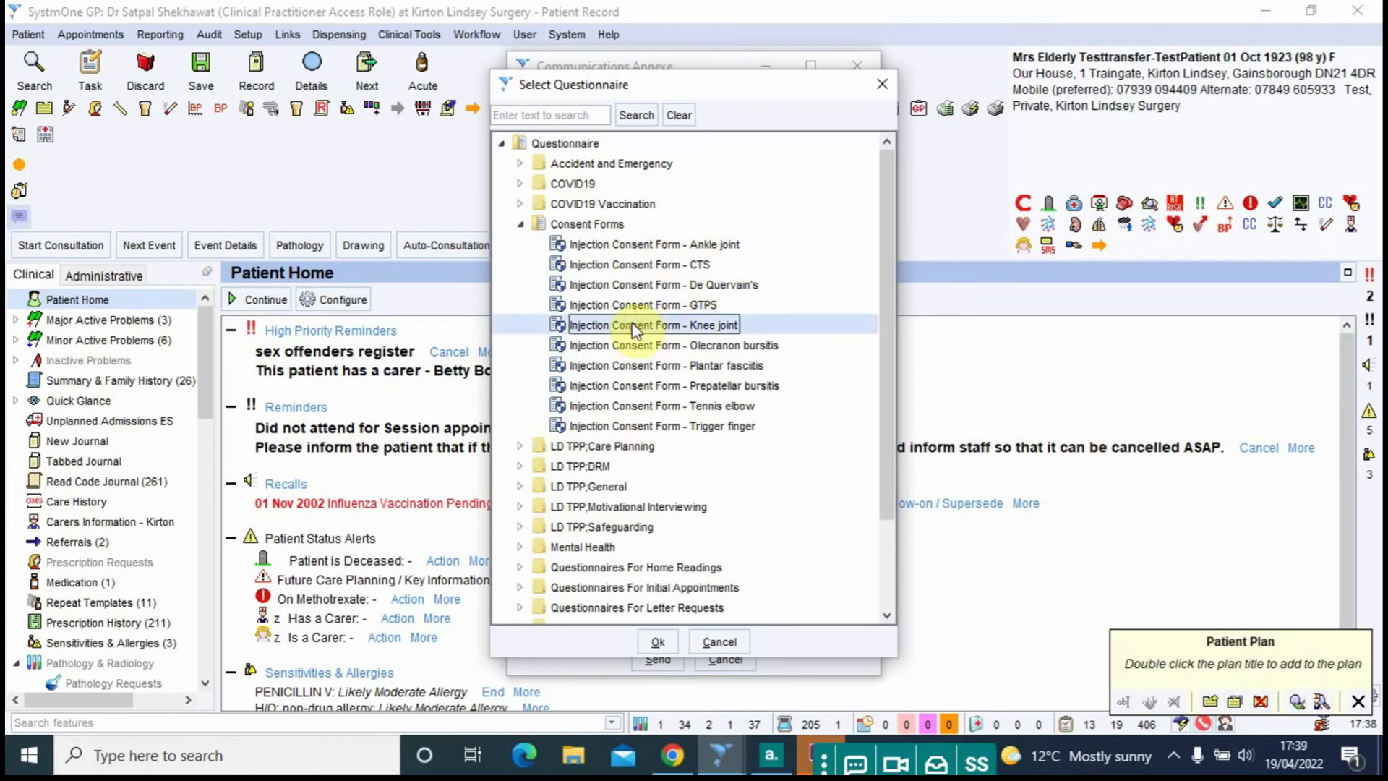
click(658, 642)
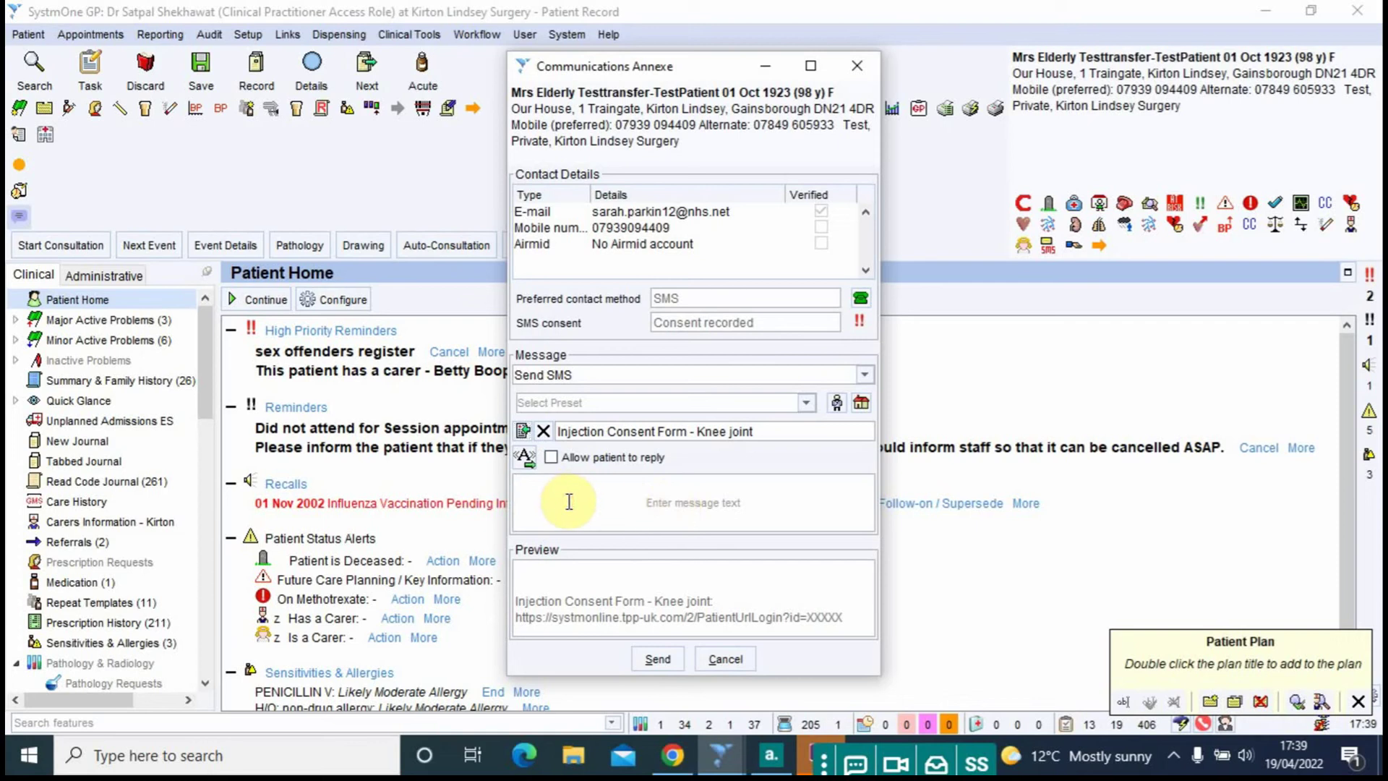
Send the SMS with the message "Please complete the consent form as discussed." and save the patient record
text(Please co)
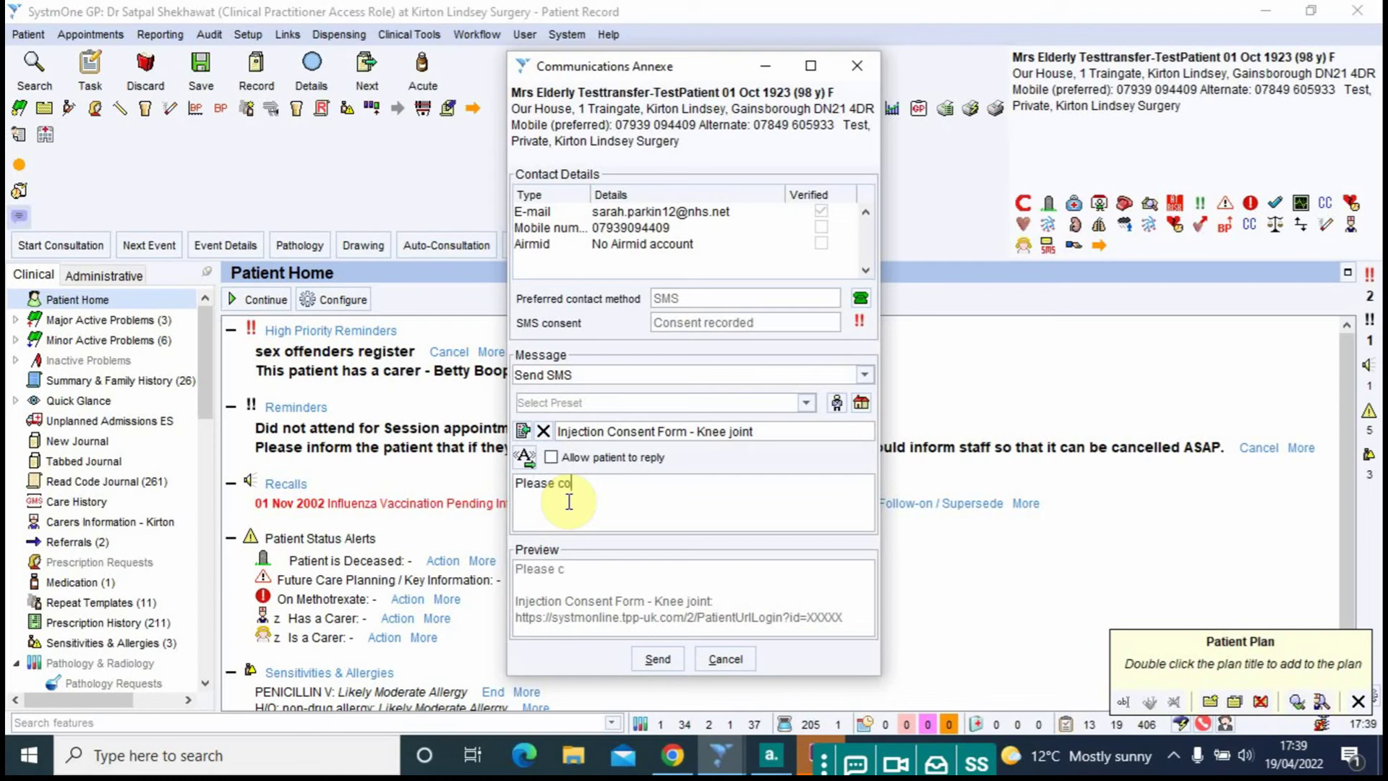
text(mplete the )
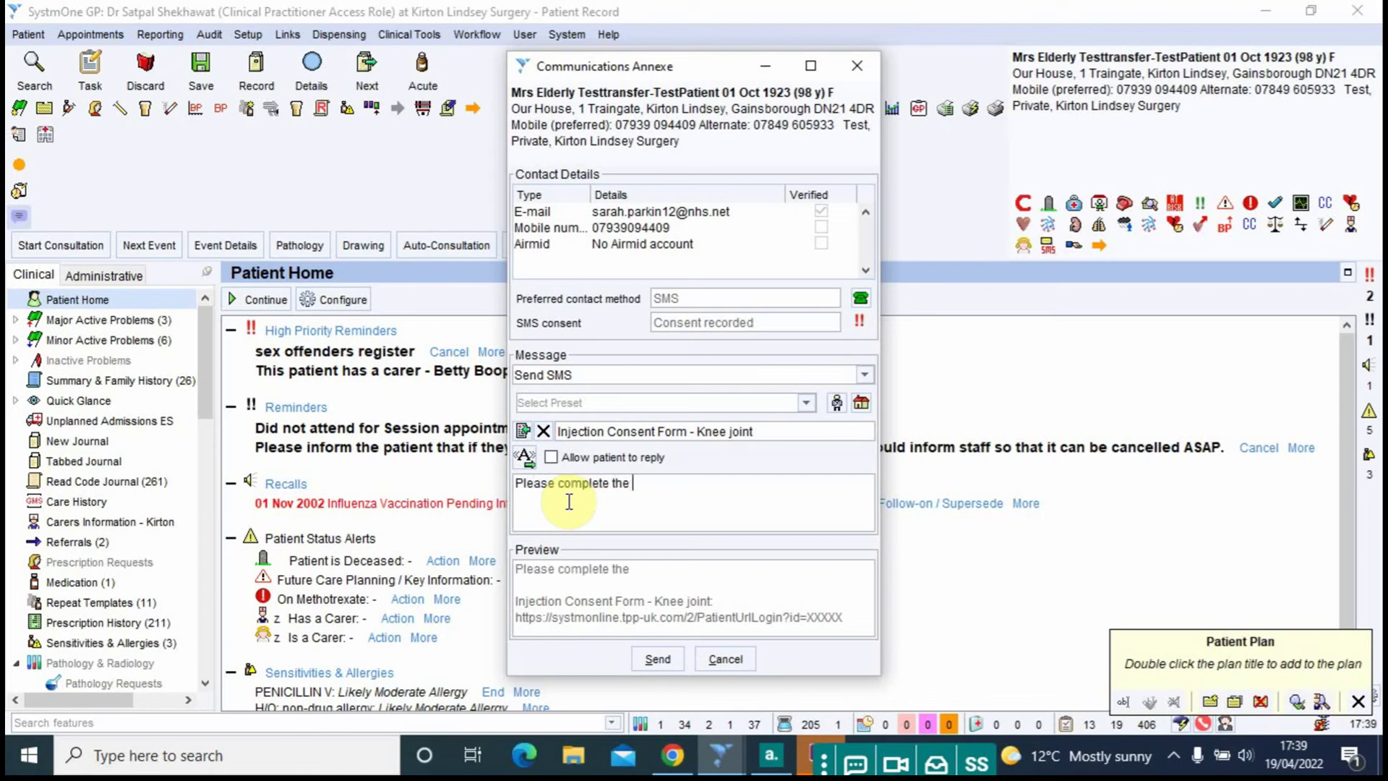
text(consent form and )
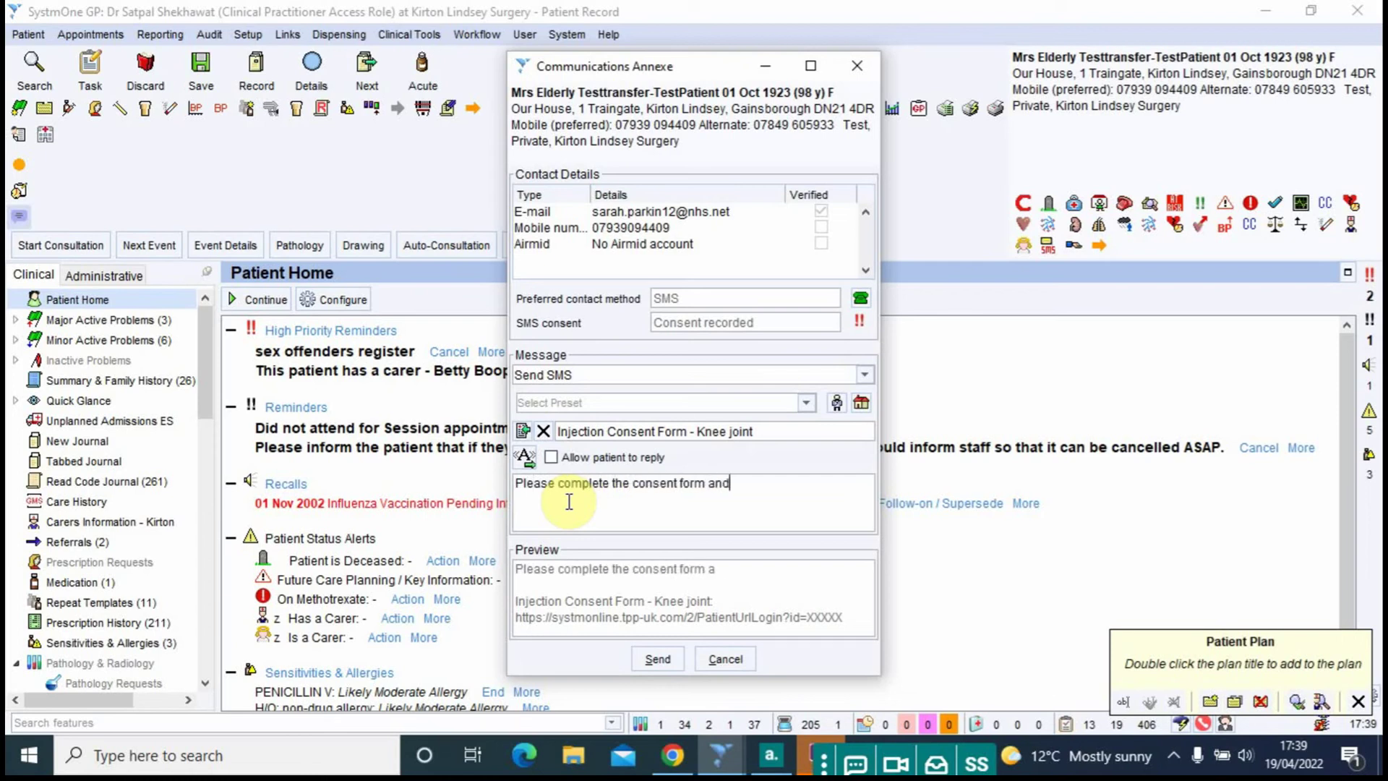
text(save it)
key(BackSpace)
key(BackSpace)
key(BackSpace)
key(BackSpace)
key(BackSpace)
key(BackSpace)
key(BackSpace)
key(BackSpace)
key(BackSpace)
key(BackSpace)
key(BackSpace)
text(as discussed.)
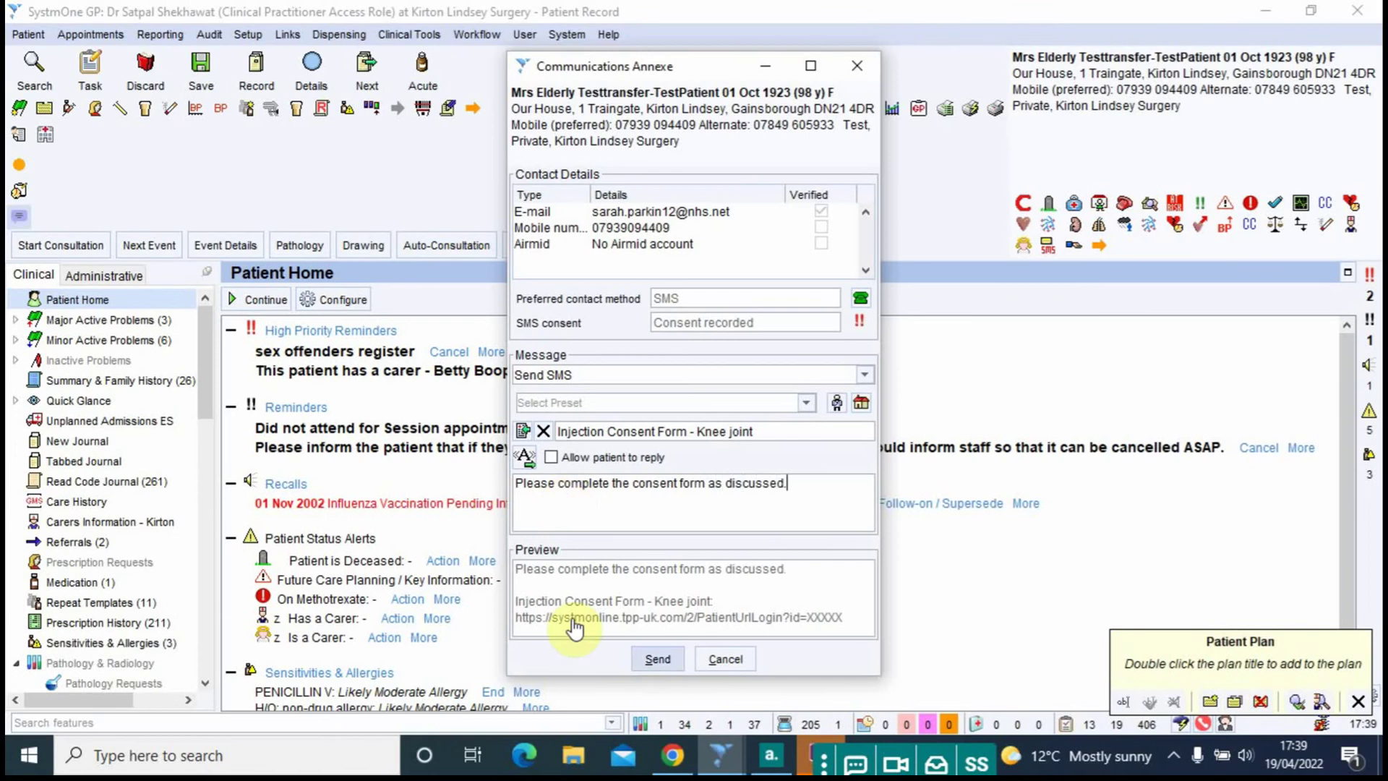
click(657, 658)
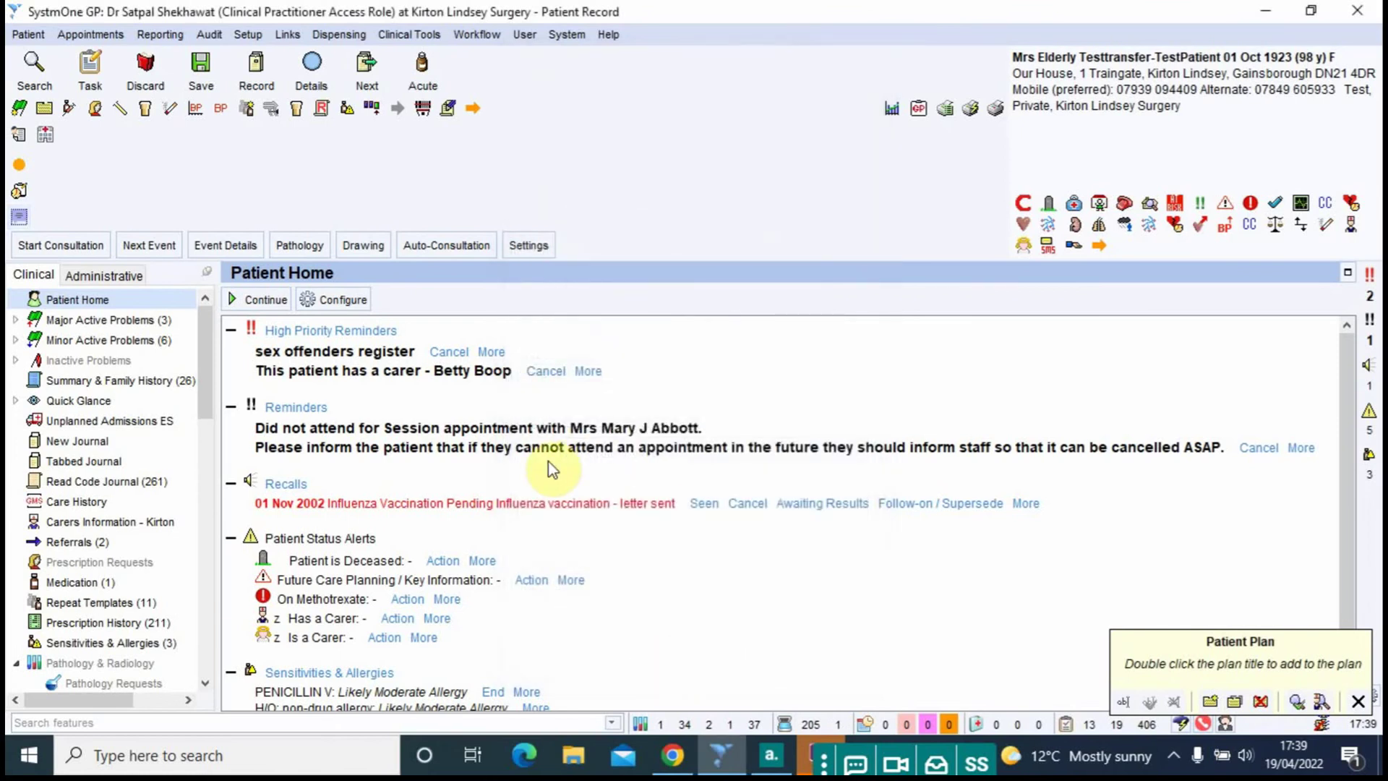
click(201, 74)
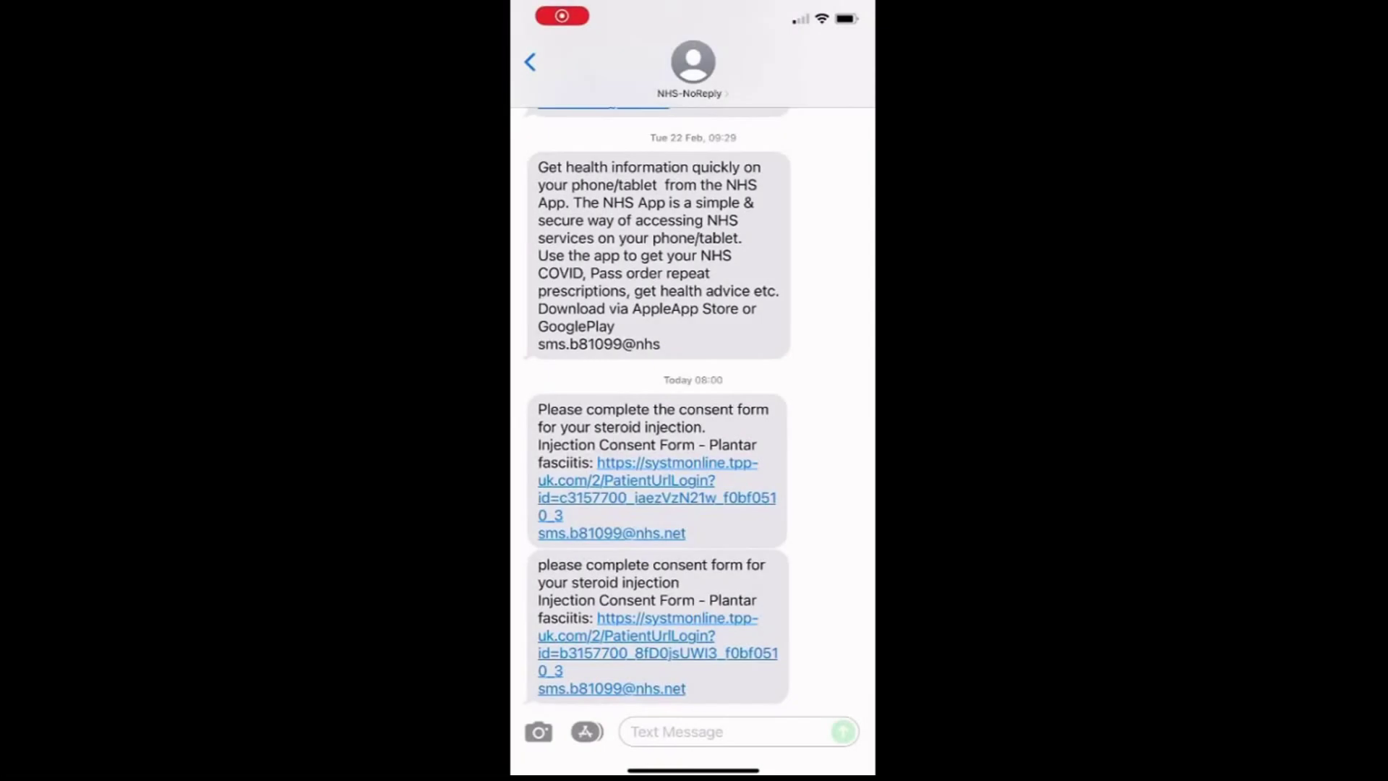
On the patient's phone, open the latest Plantar fasciitis consent form link and submit the patient's date of birth for identification
click(647, 637)
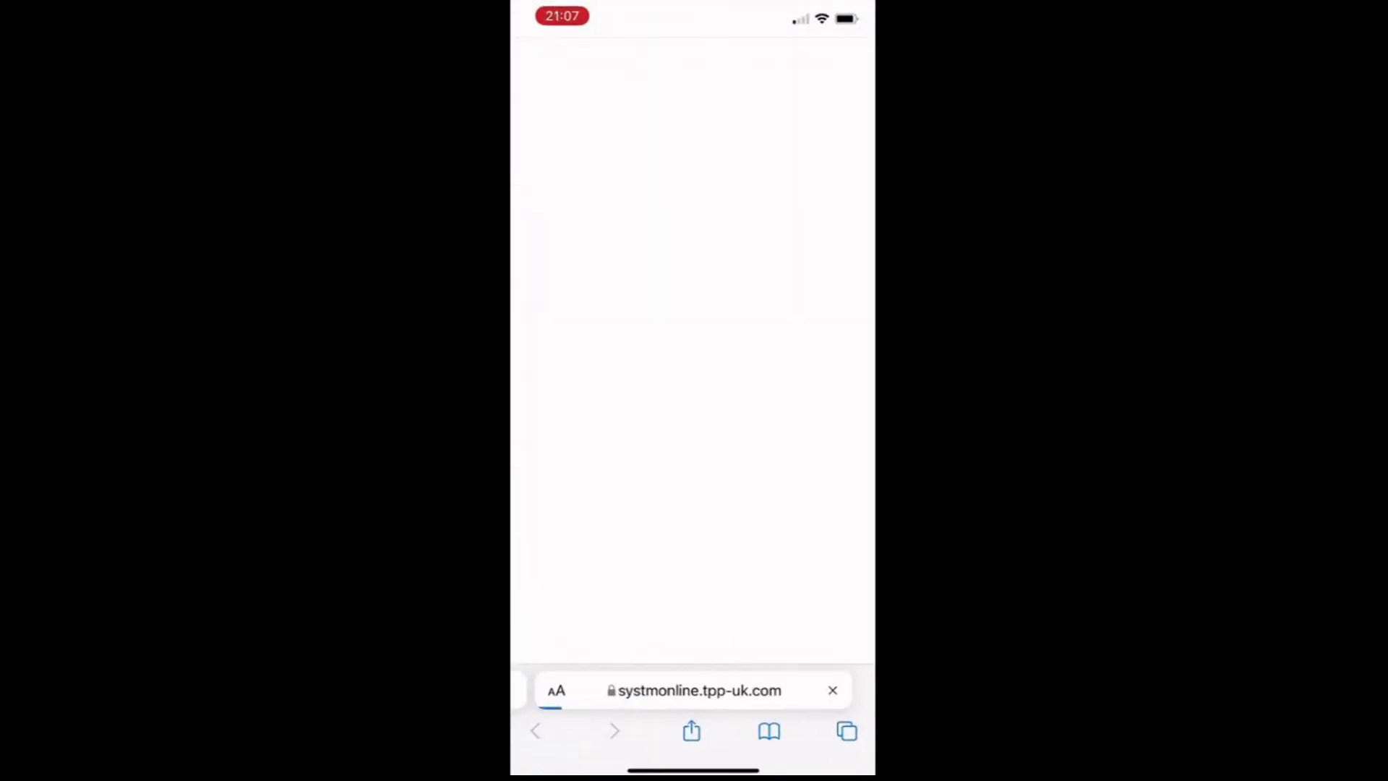
click(693, 175)
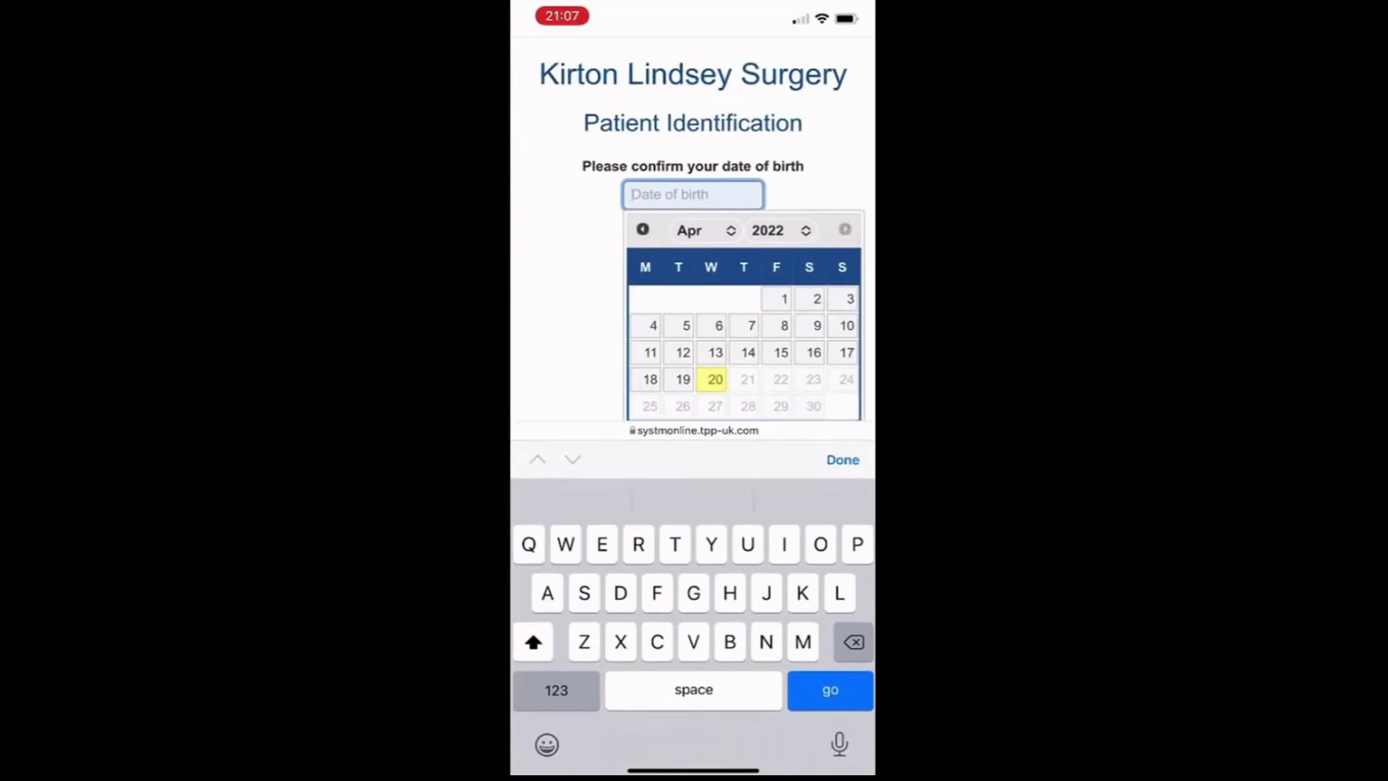
click(768, 230)
scroll(745, 289, up, 10)
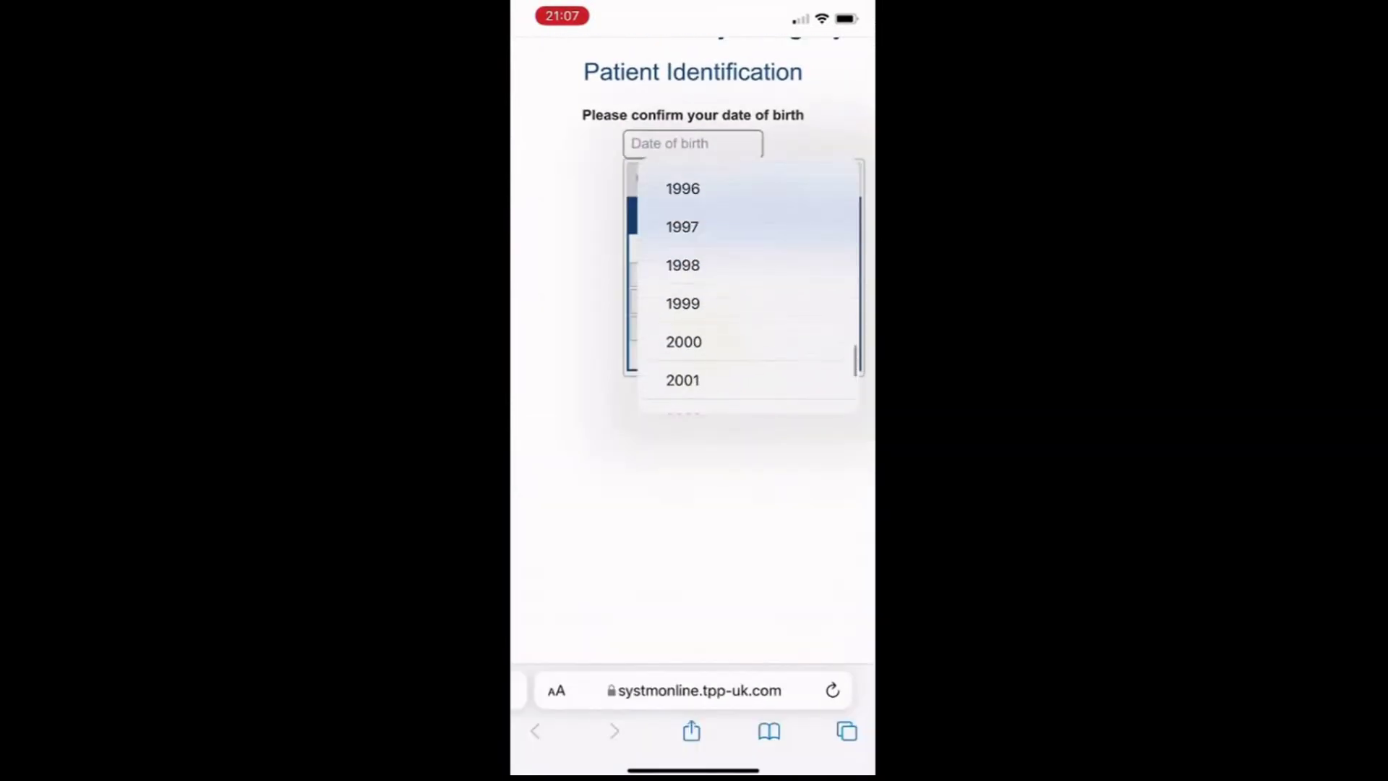
scroll(745, 289, up, 20)
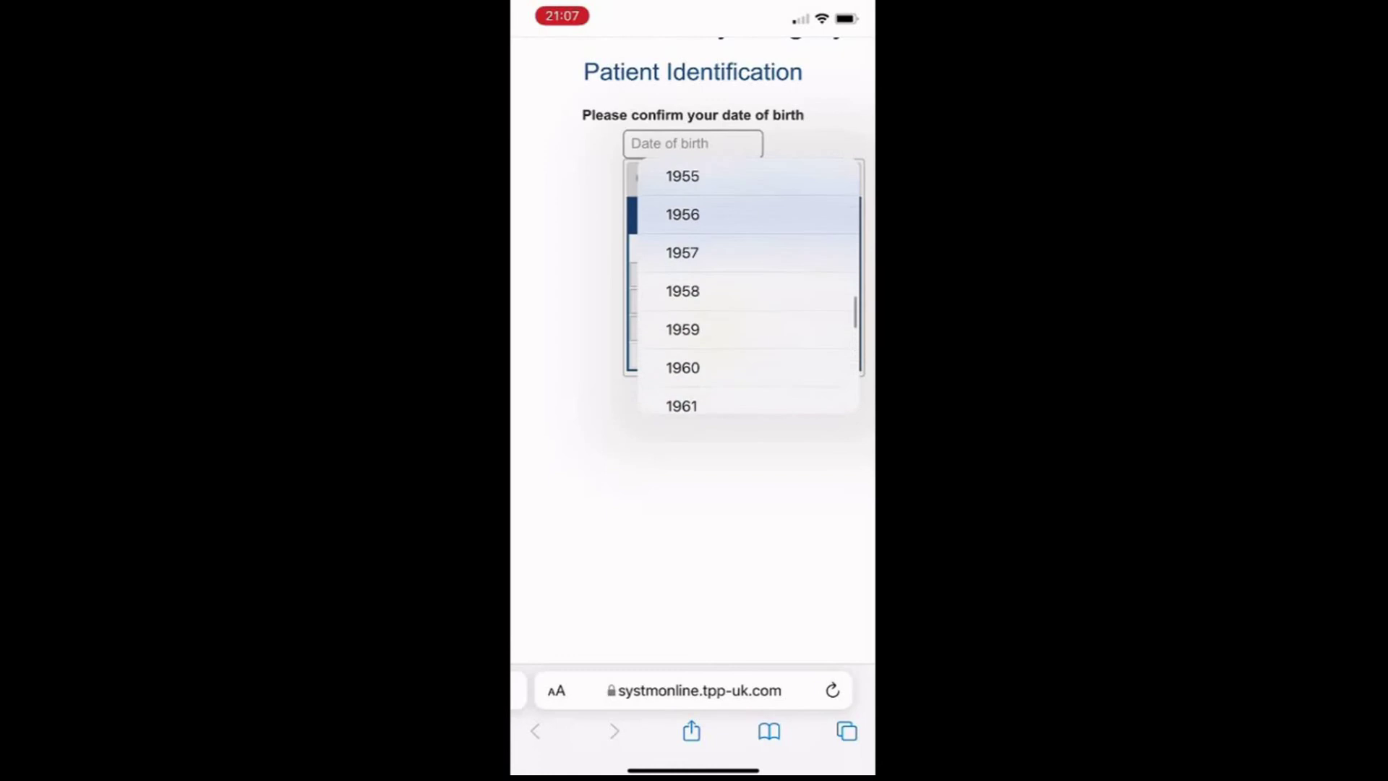
scroll(745, 289, up, 20)
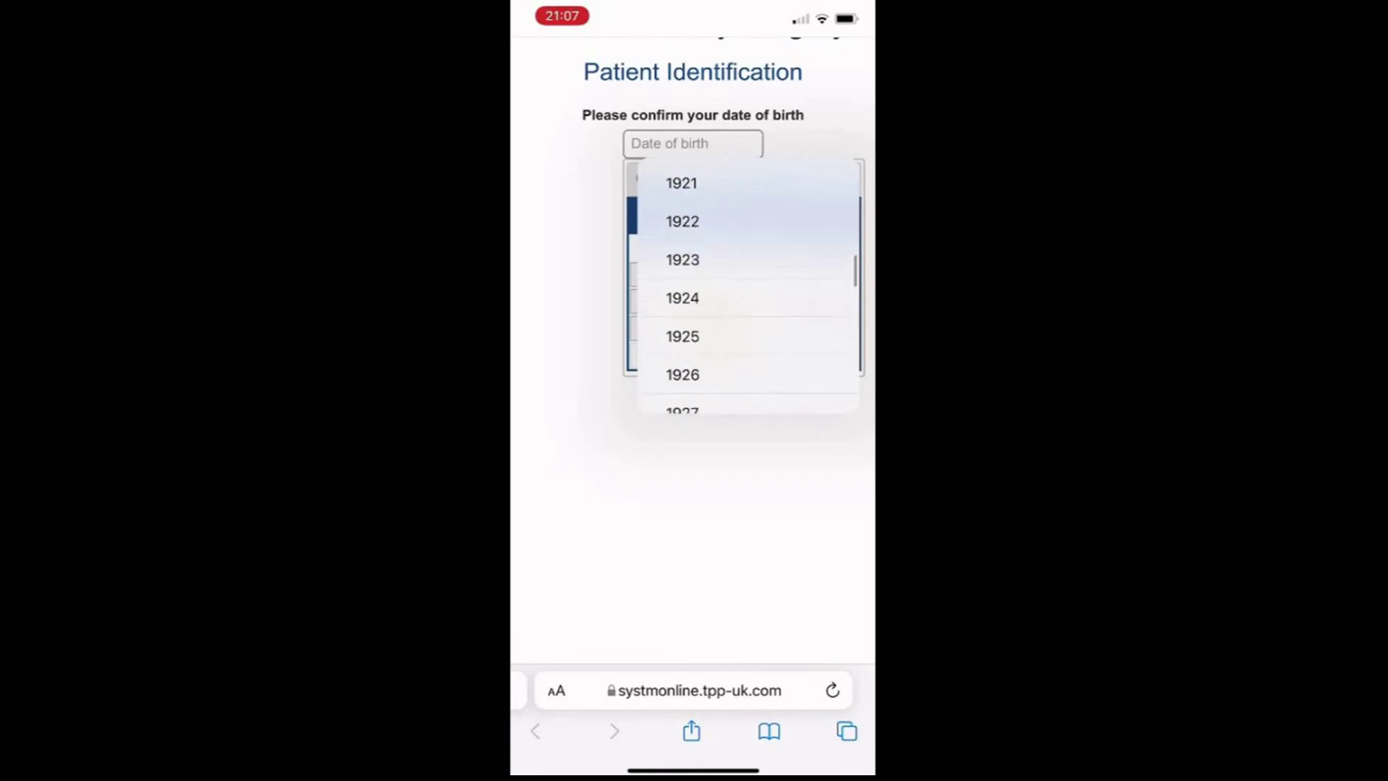
click(683, 260)
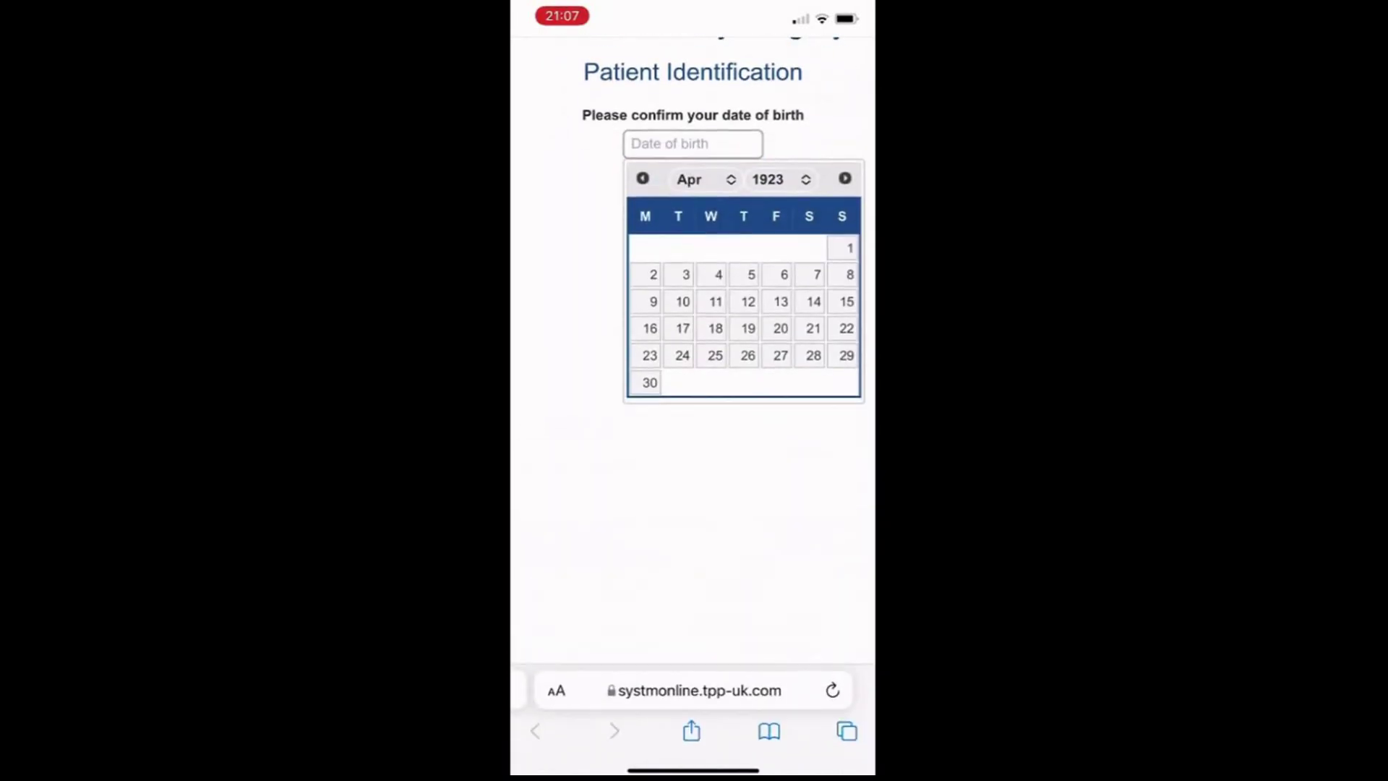
click(705, 180)
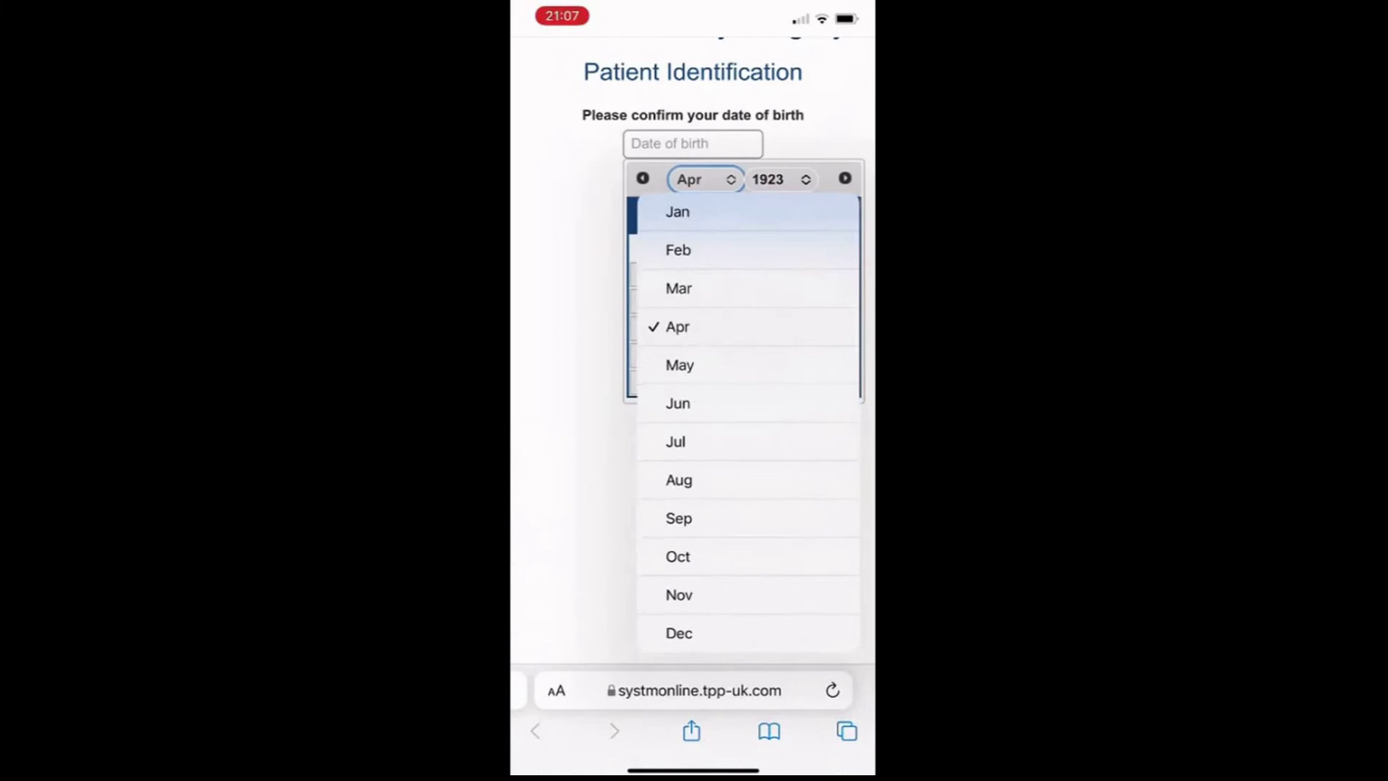
click(678, 556)
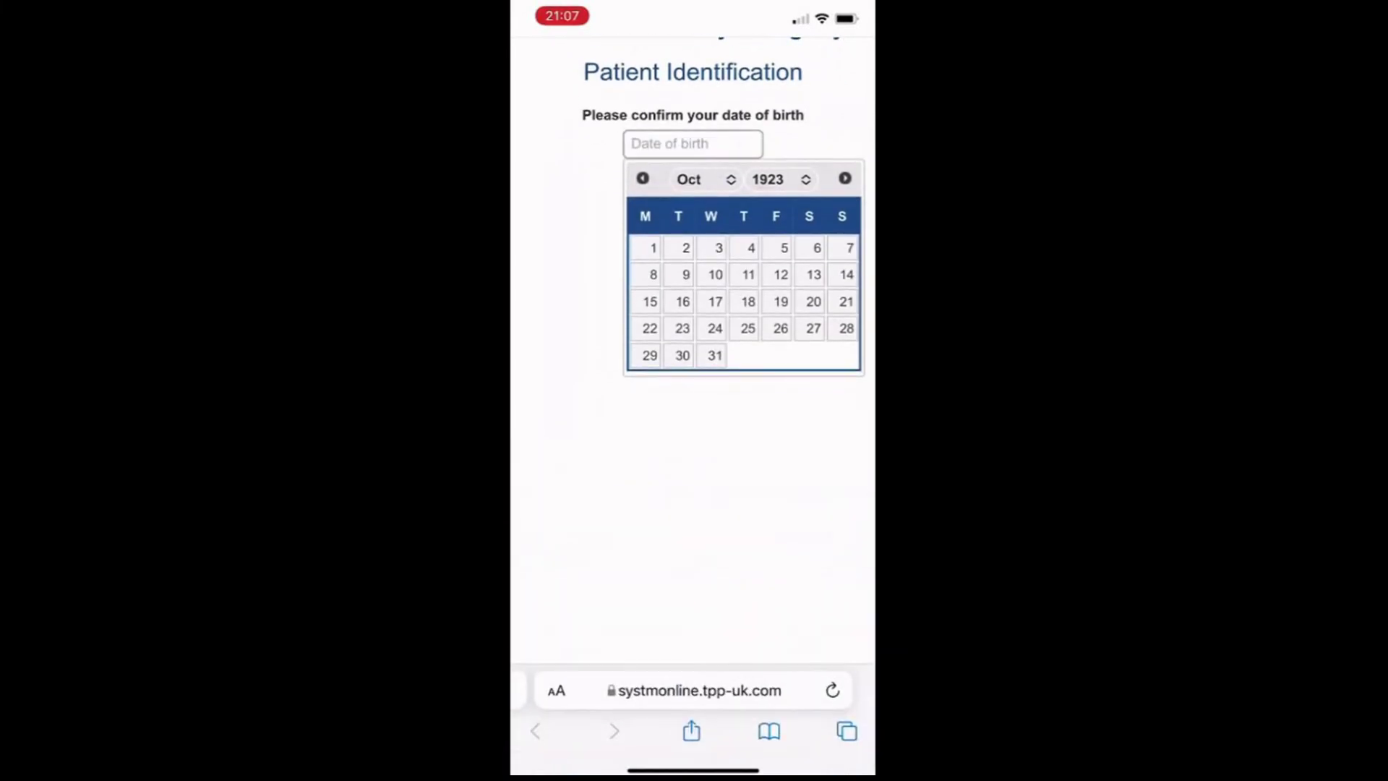
click(650, 248)
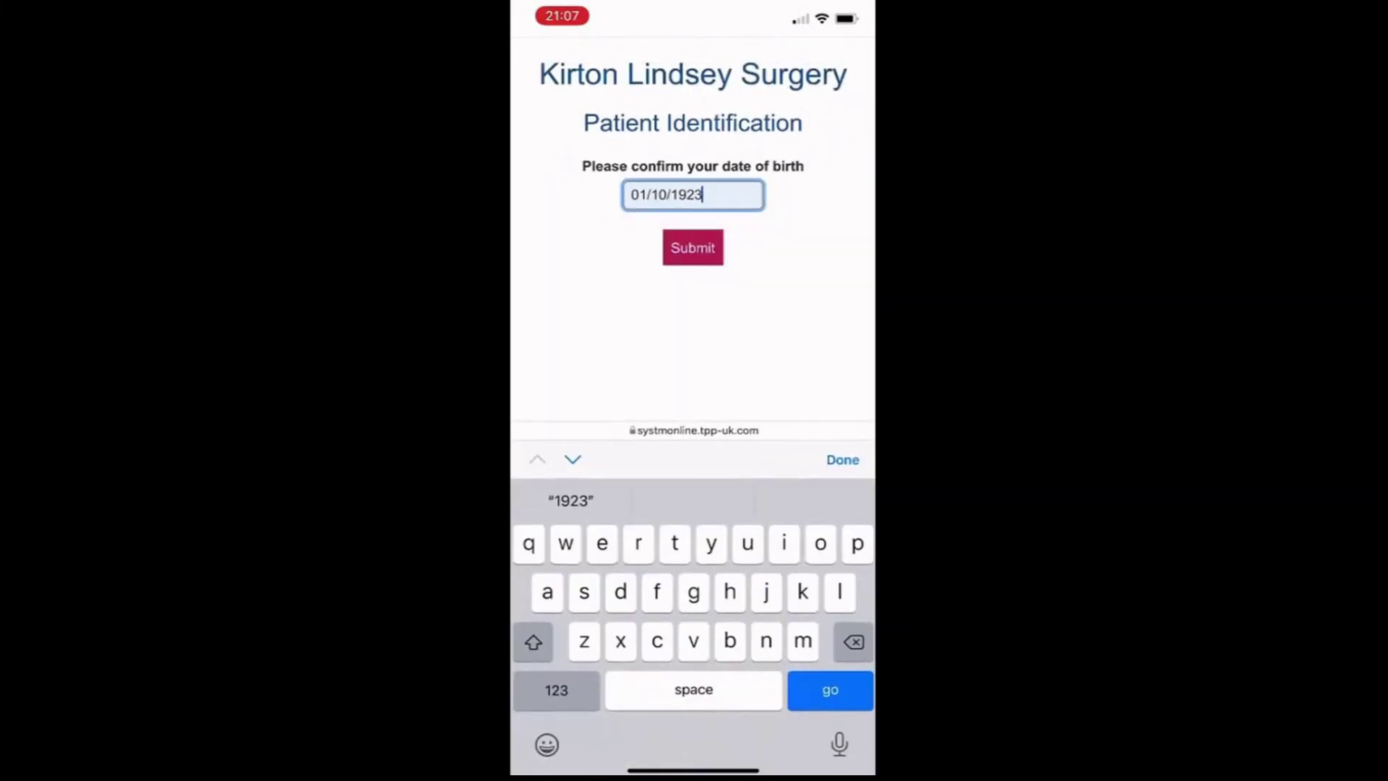
click(693, 248)
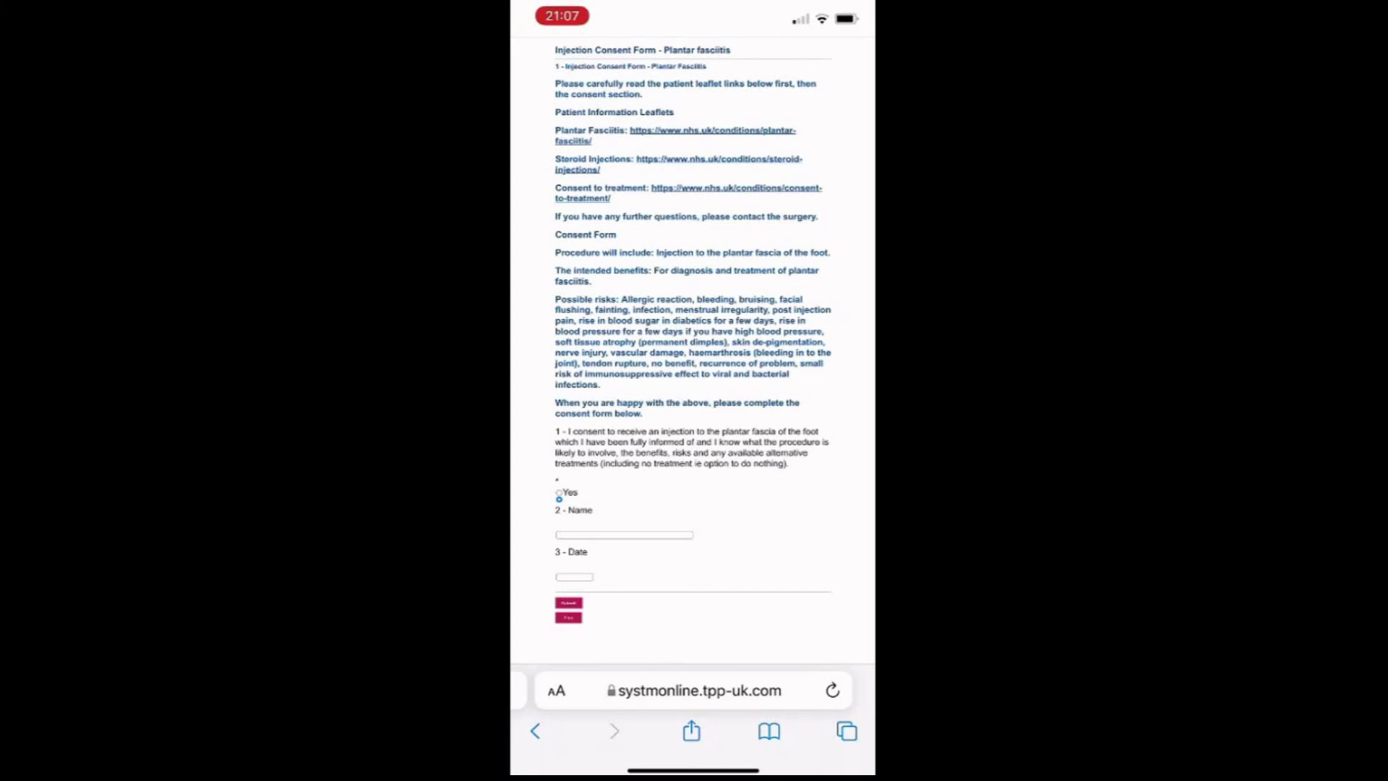
Fill in the full name and the date 20/04/2022 on the Plantar fasciitis consent form and submit it
scroll(578, 539, up, 5)
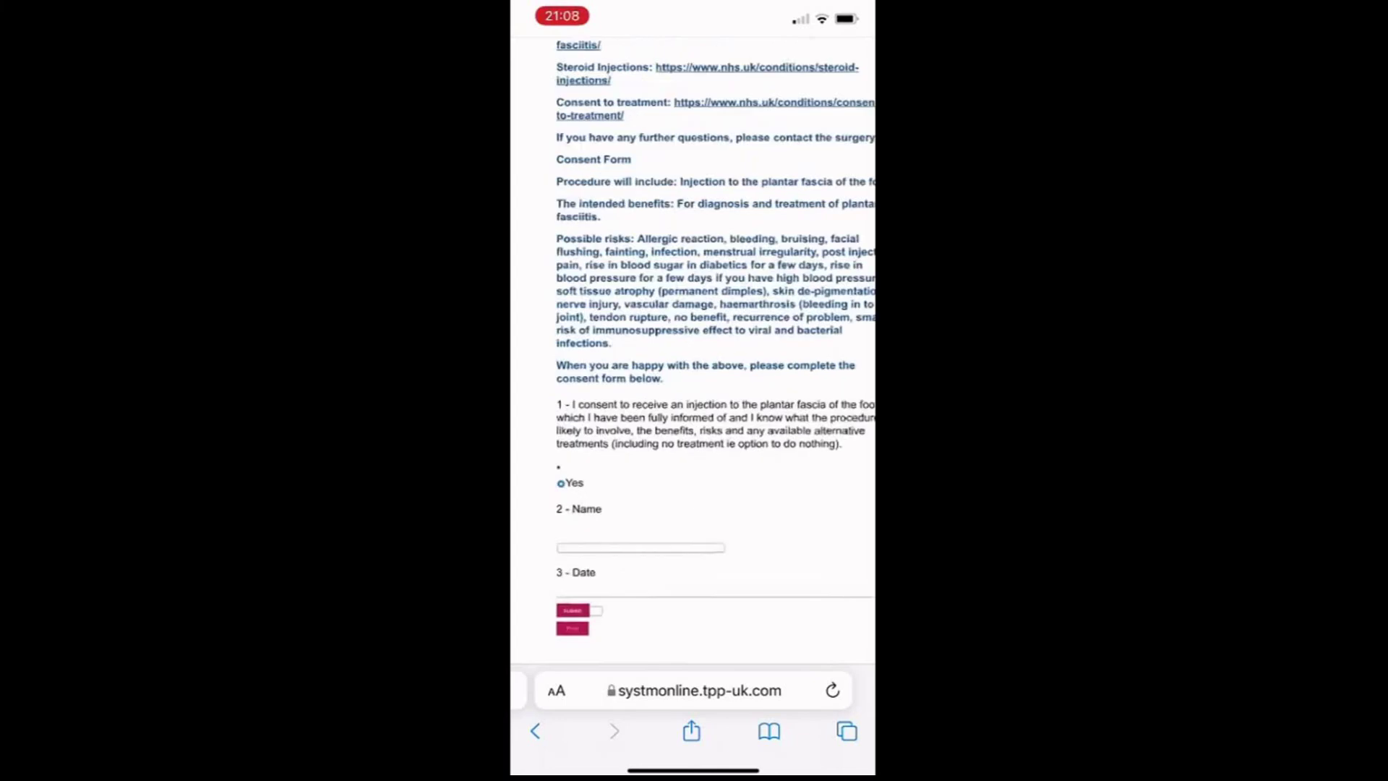
click(671, 538)
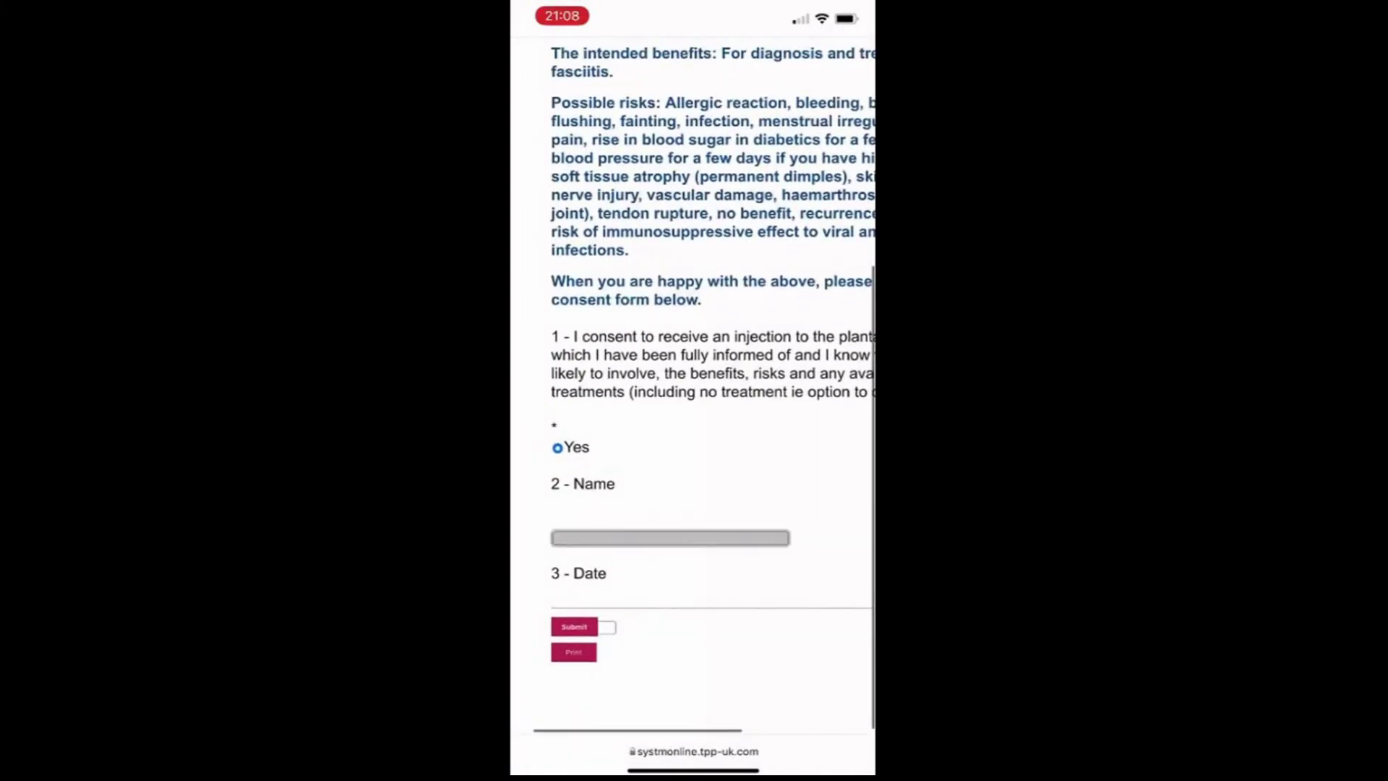
click(693, 501)
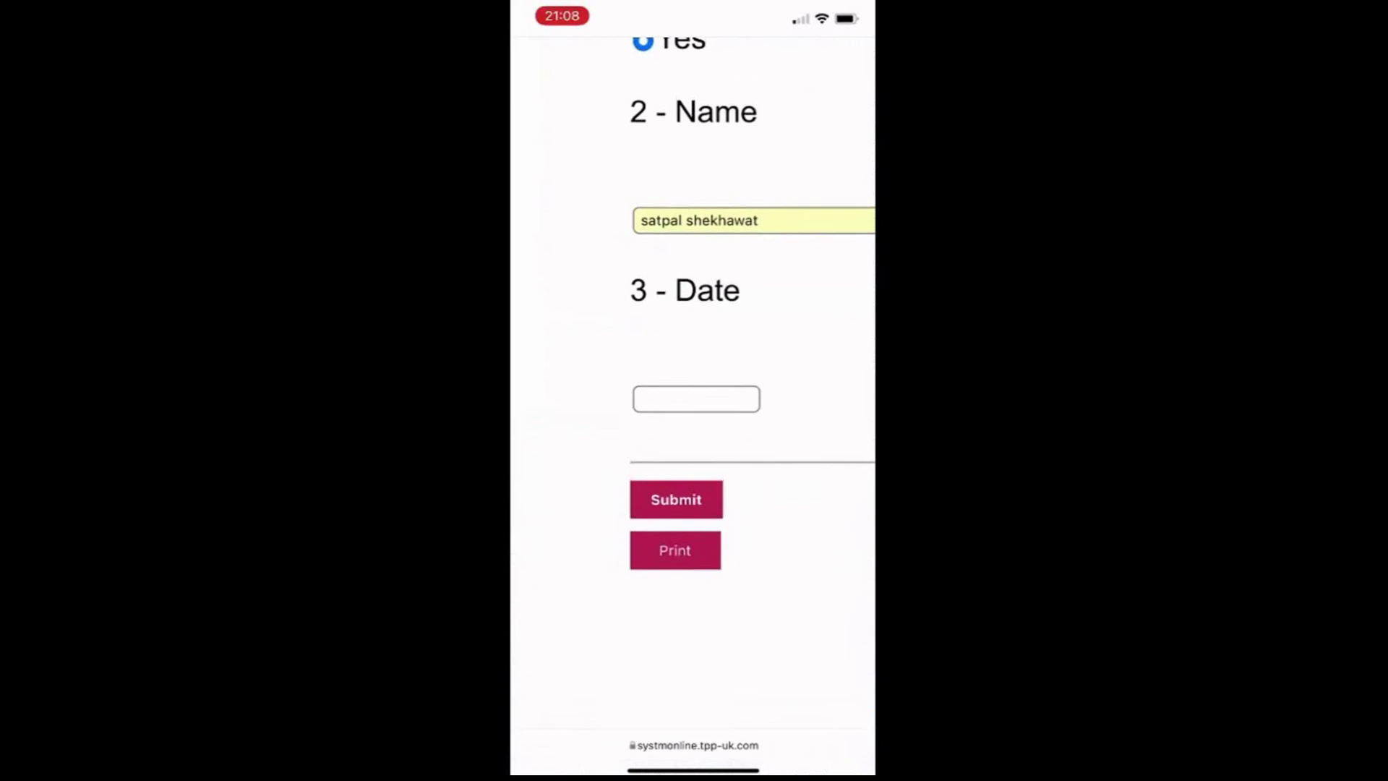
click(697, 400)
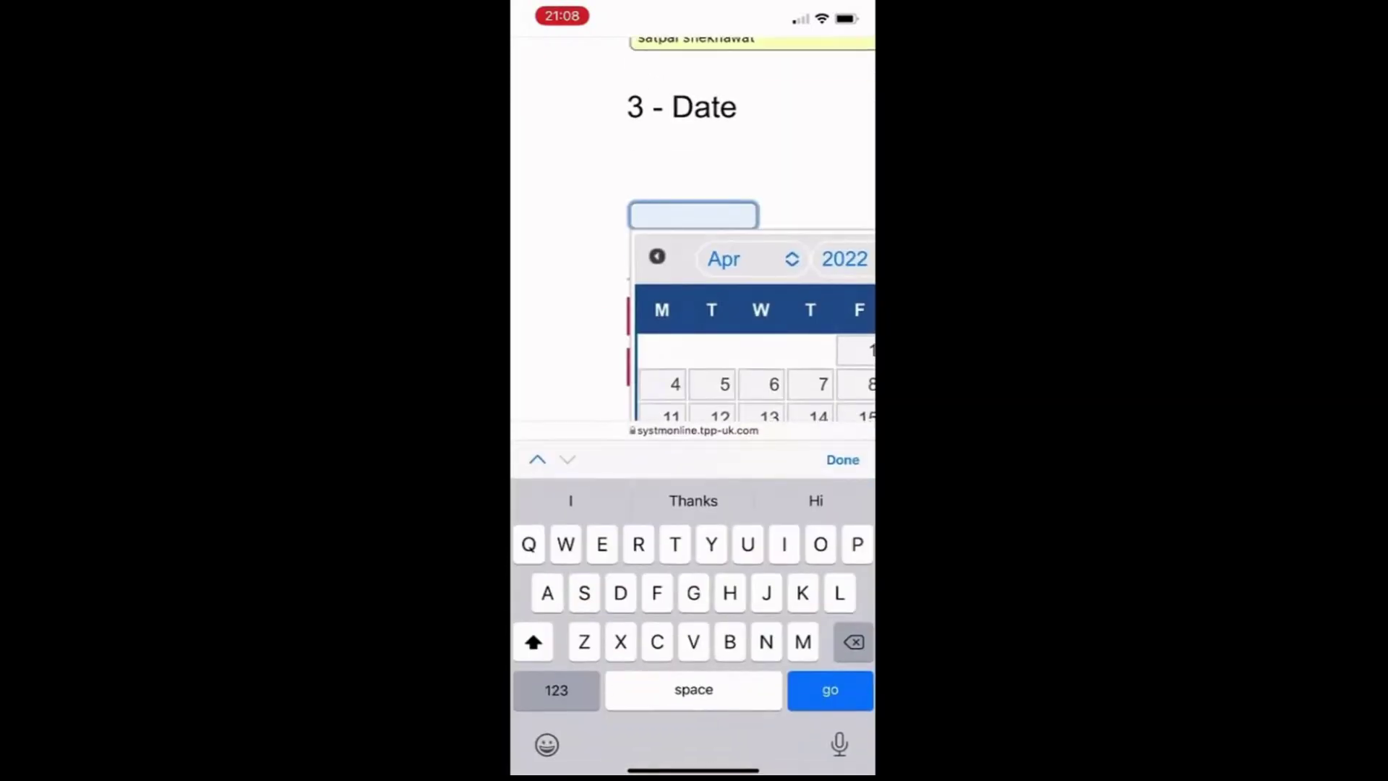
scroll(694, 289, down, 5)
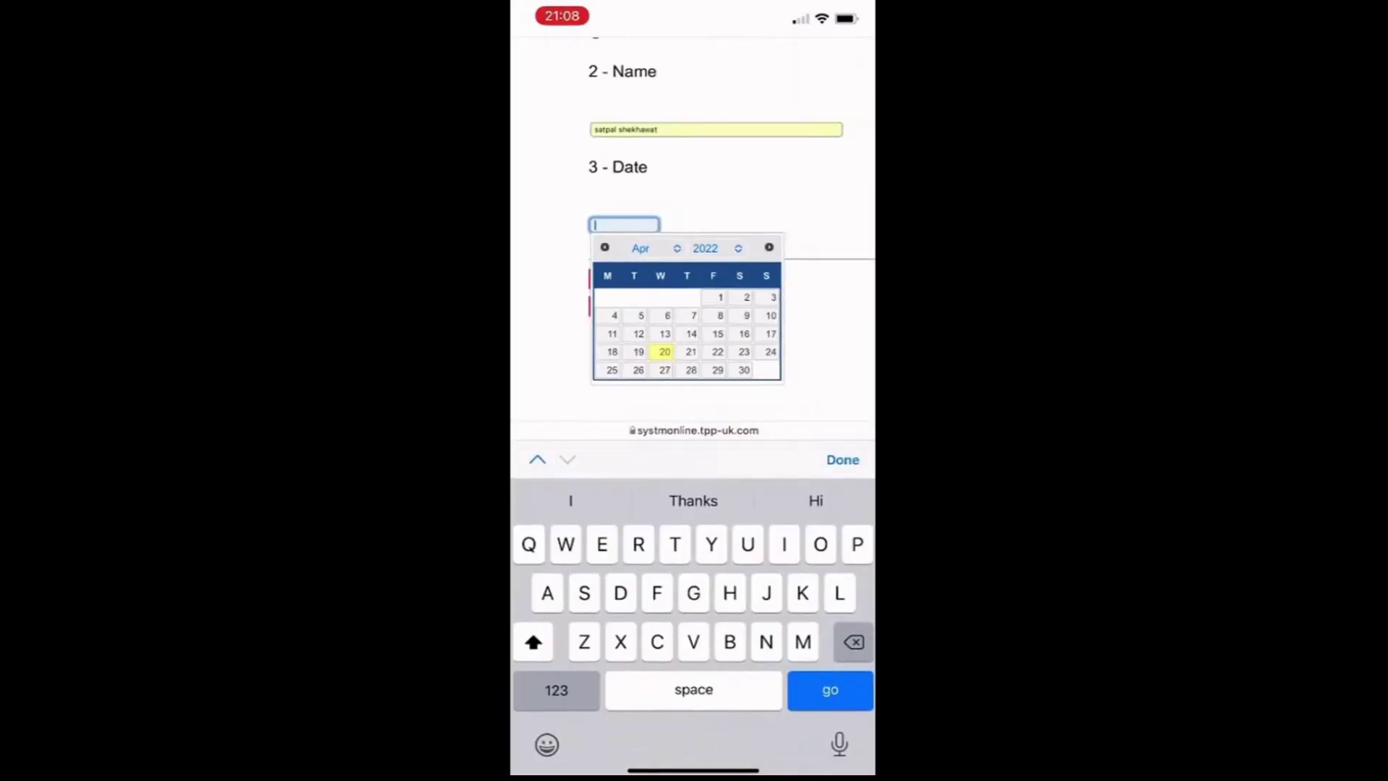
click(664, 351)
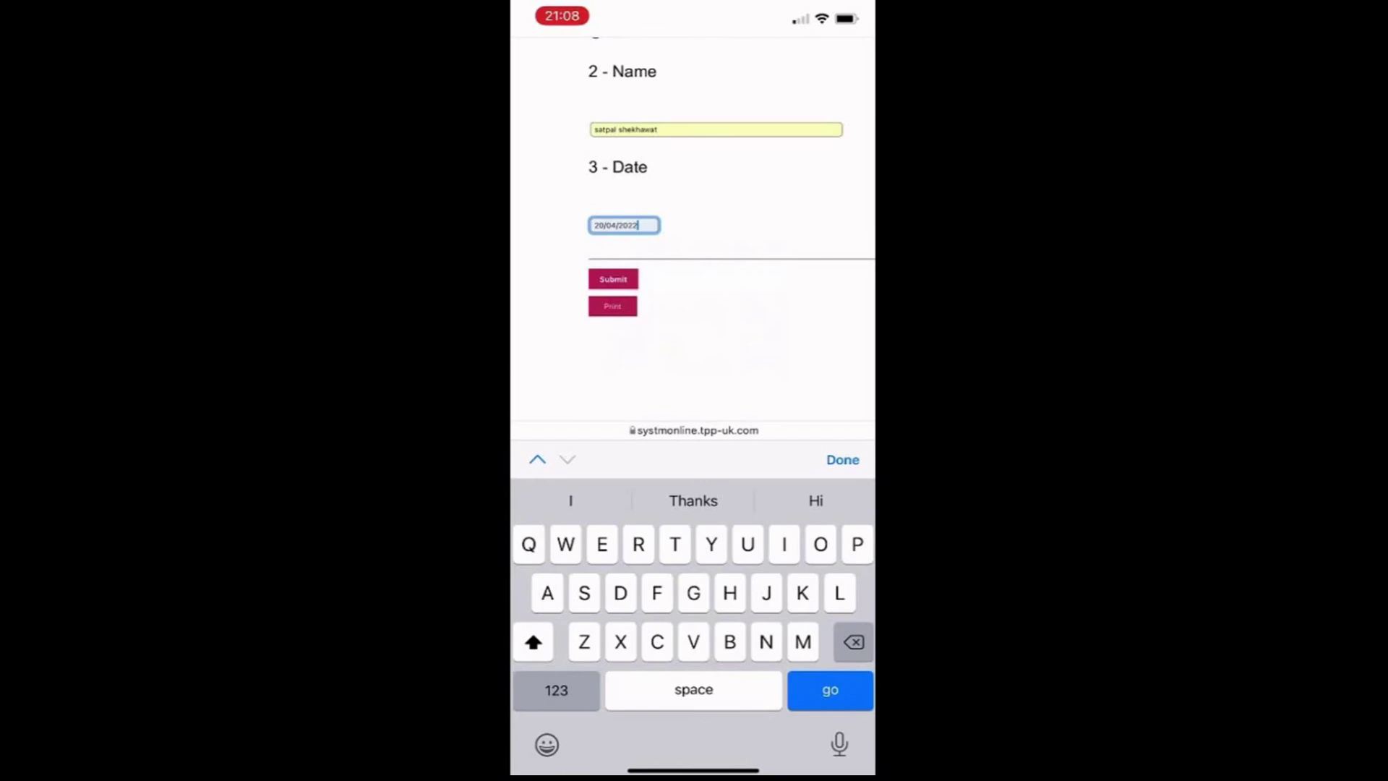
scroll(693, 217, up, 5)
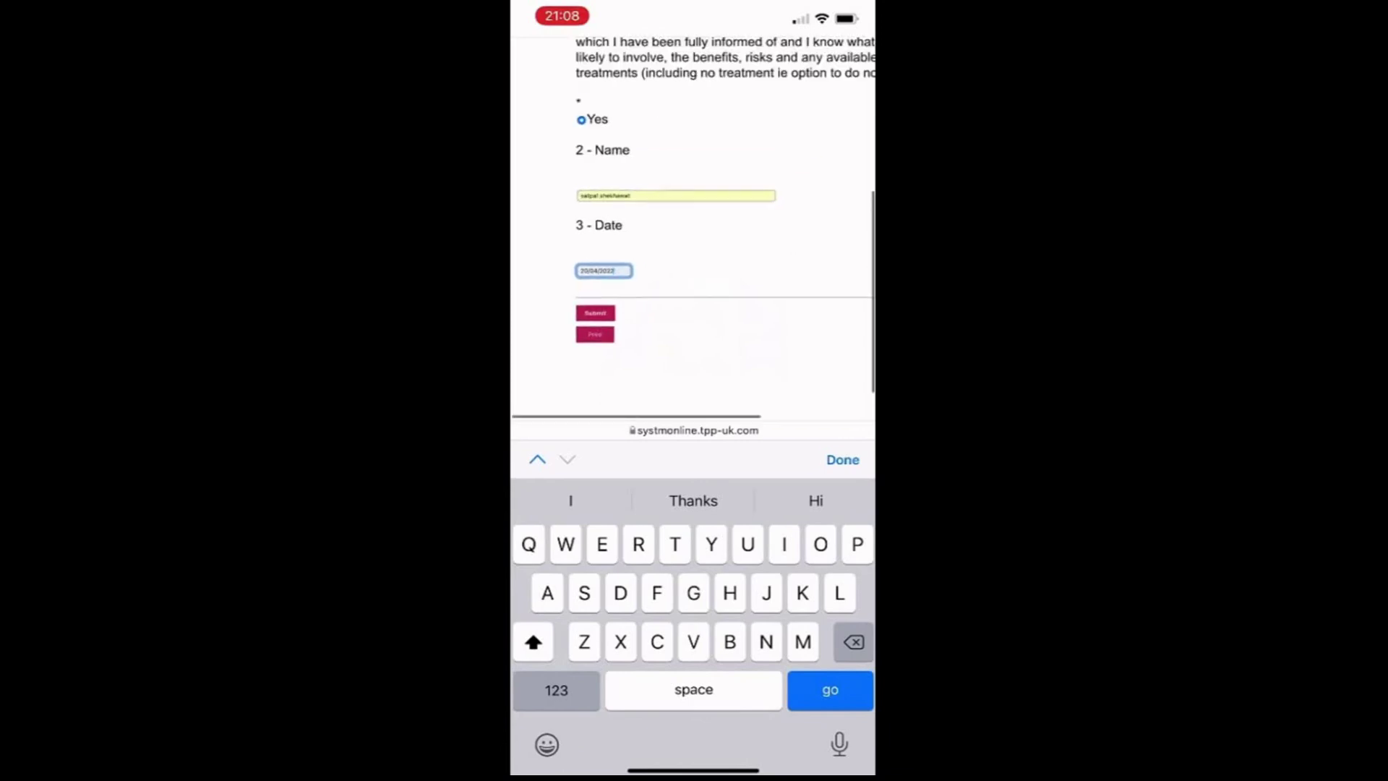
key(Return)
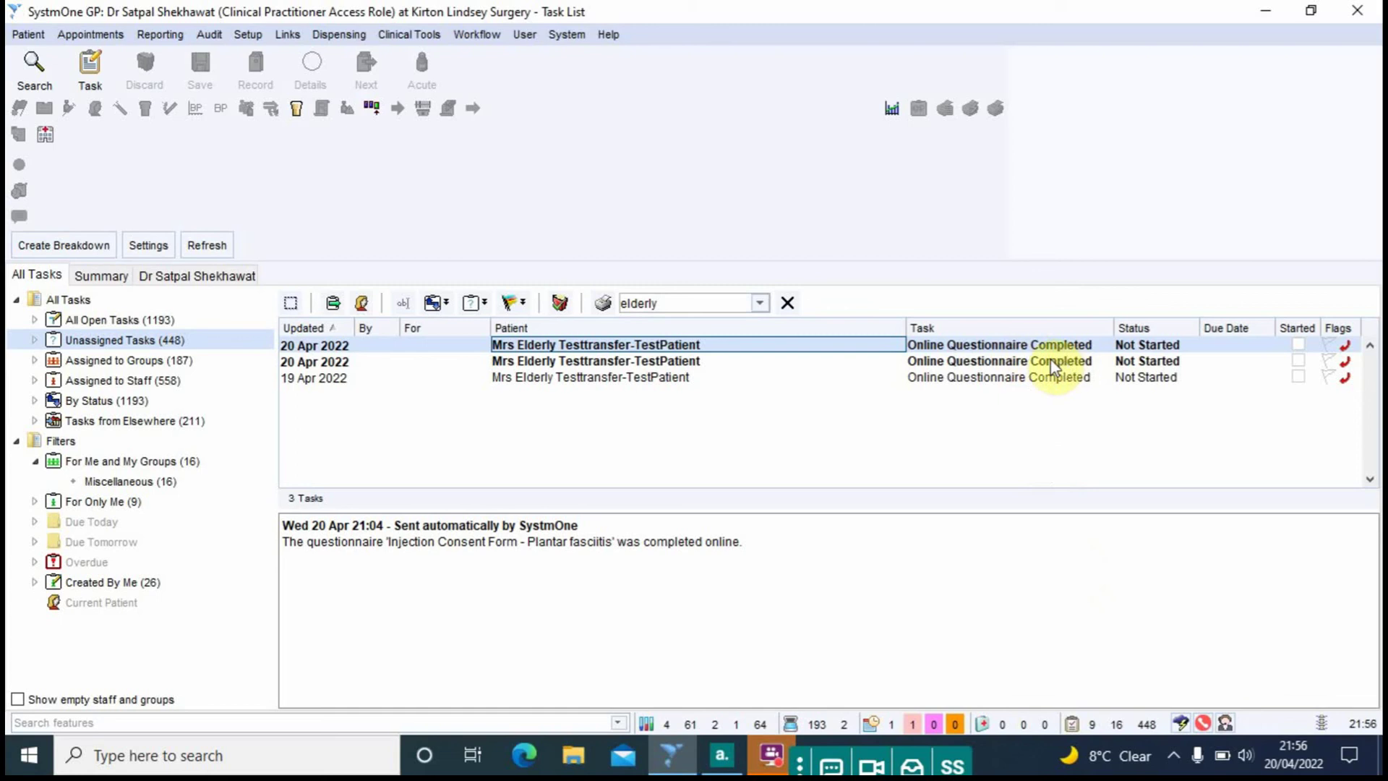
Action the latest unassigned online questionnaire task and review the returned Plantar fasciitis consent form through to its name and date answers
right_click(786, 345)
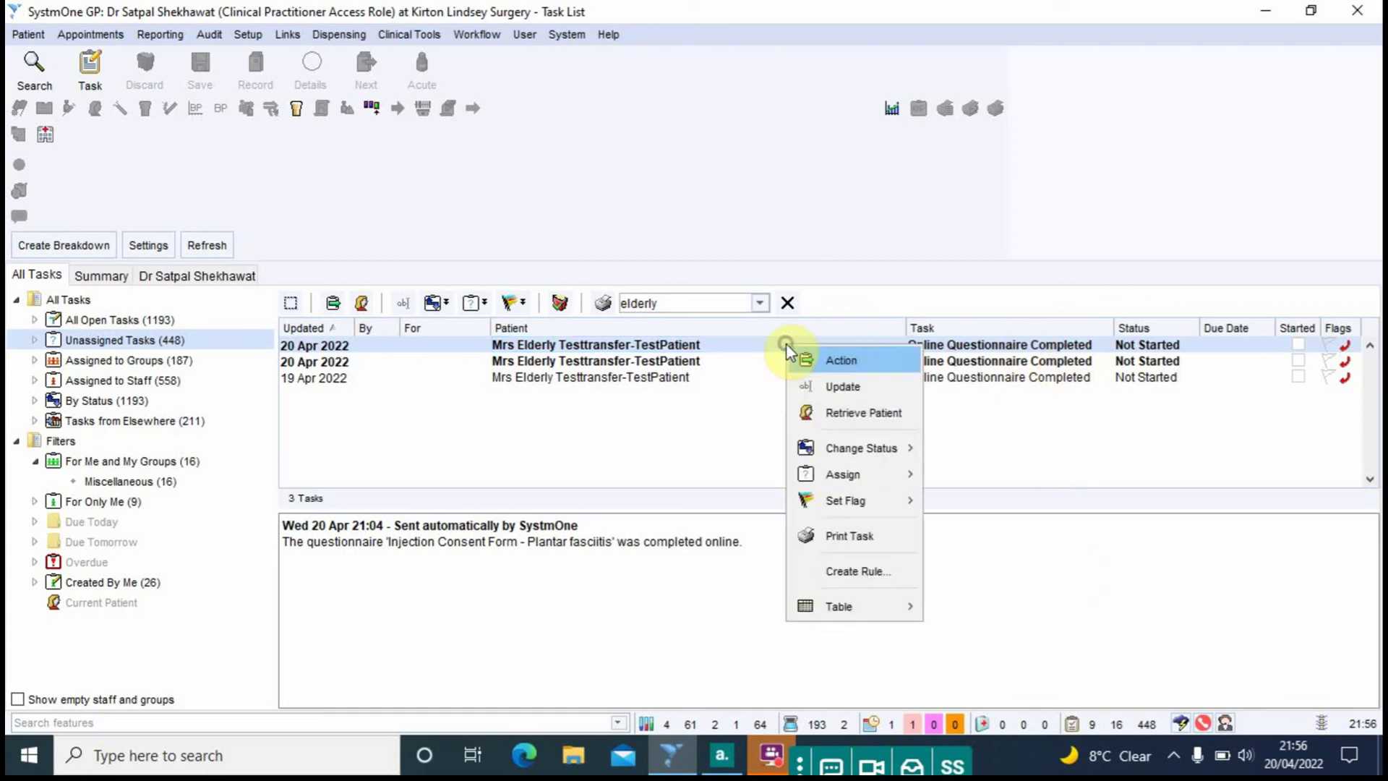
click(839, 360)
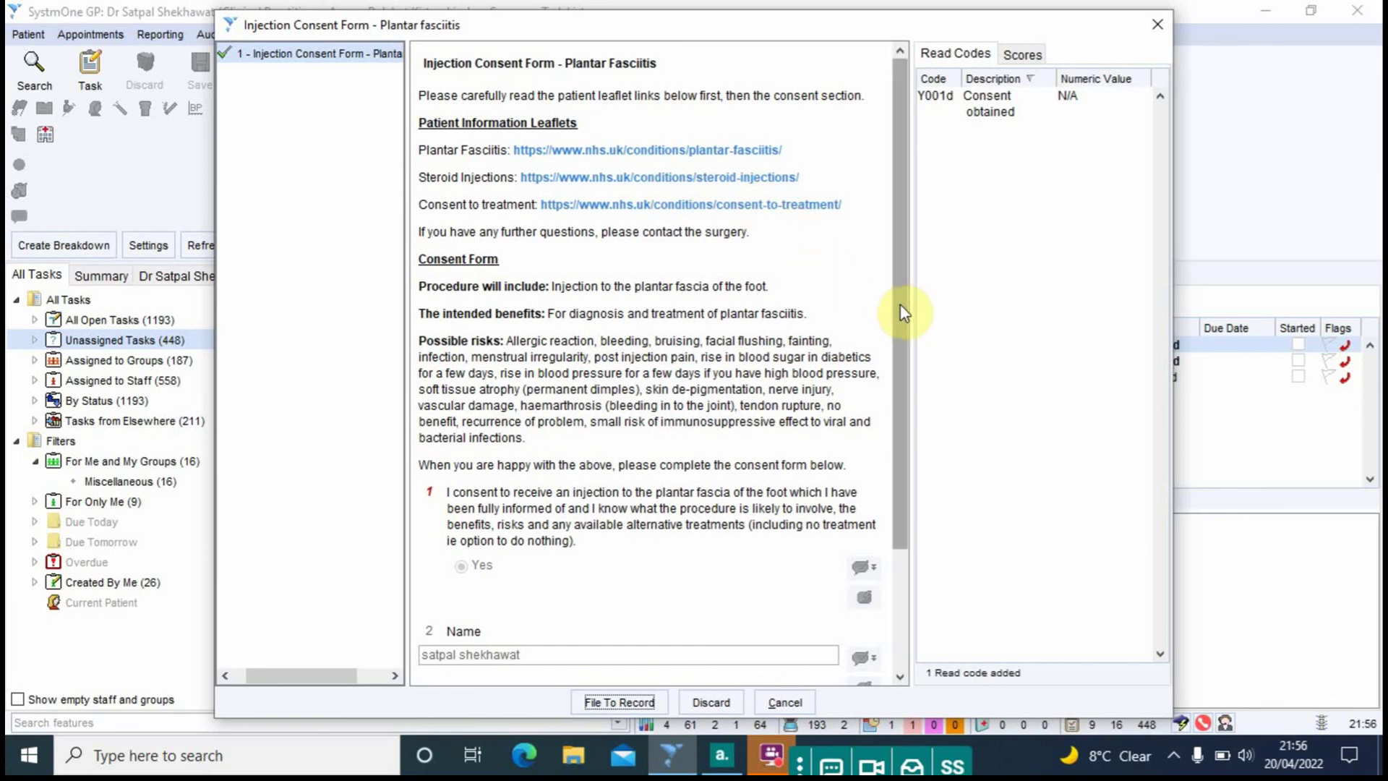
drag(903, 312, 883, 465)
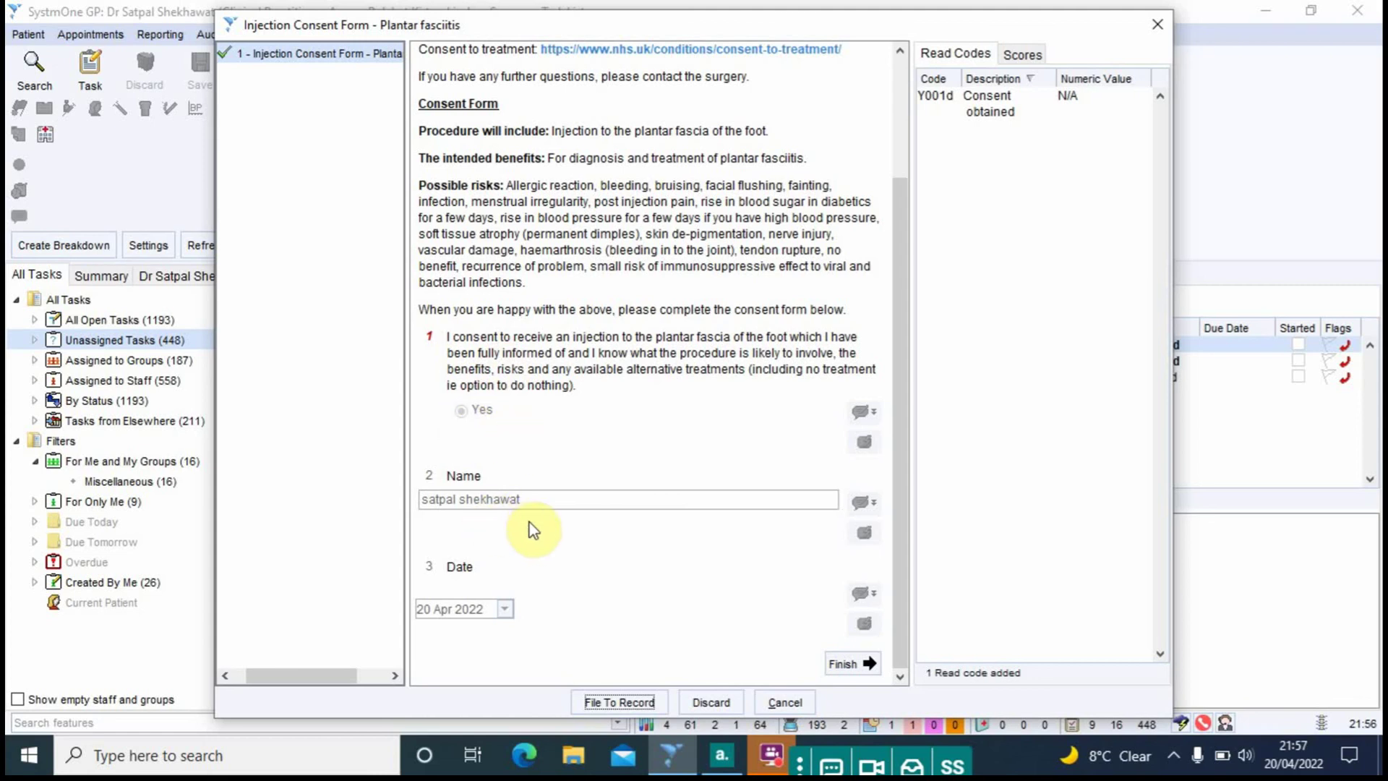
click(855, 665)
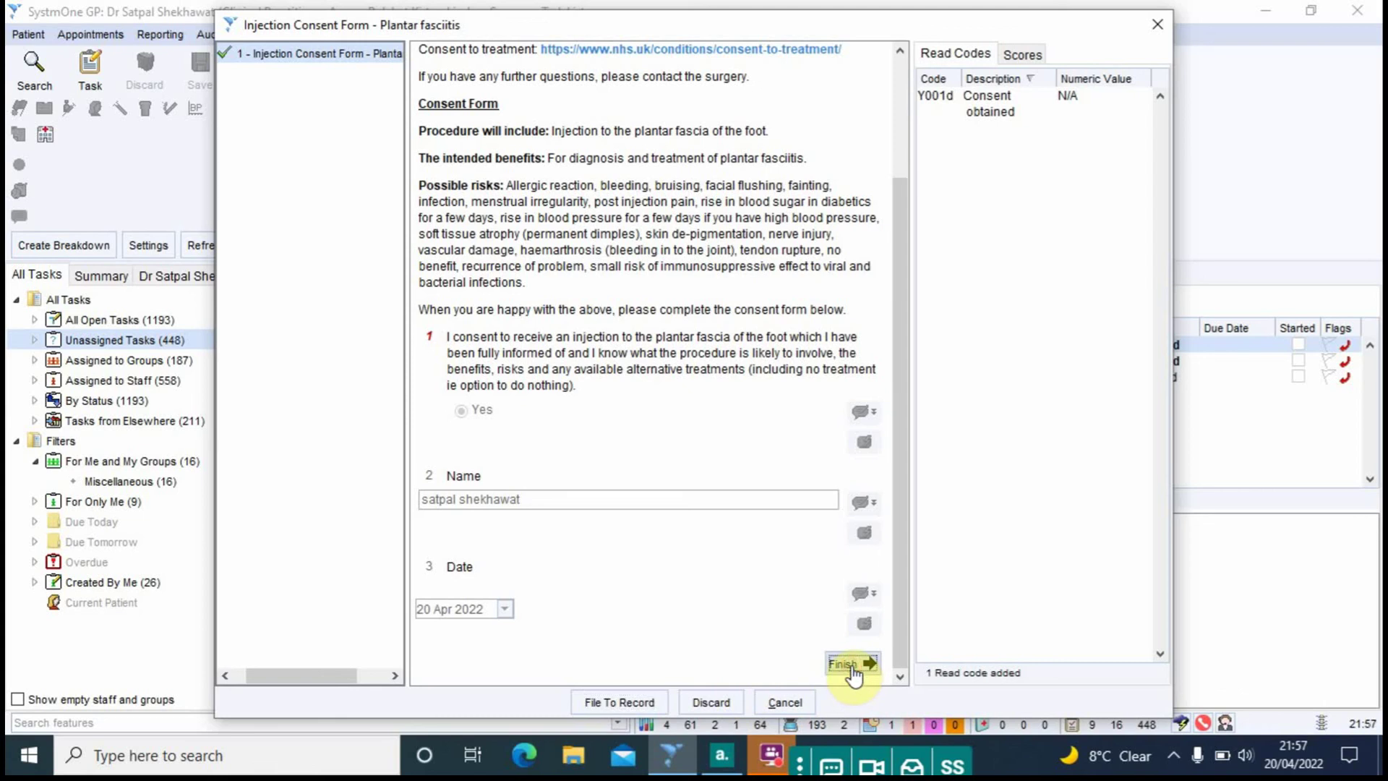
File the Plantar fasciitis questionnaire to the record, agree to lock its answers, and add the checked code Y001d Consent obtained
click(628, 704)
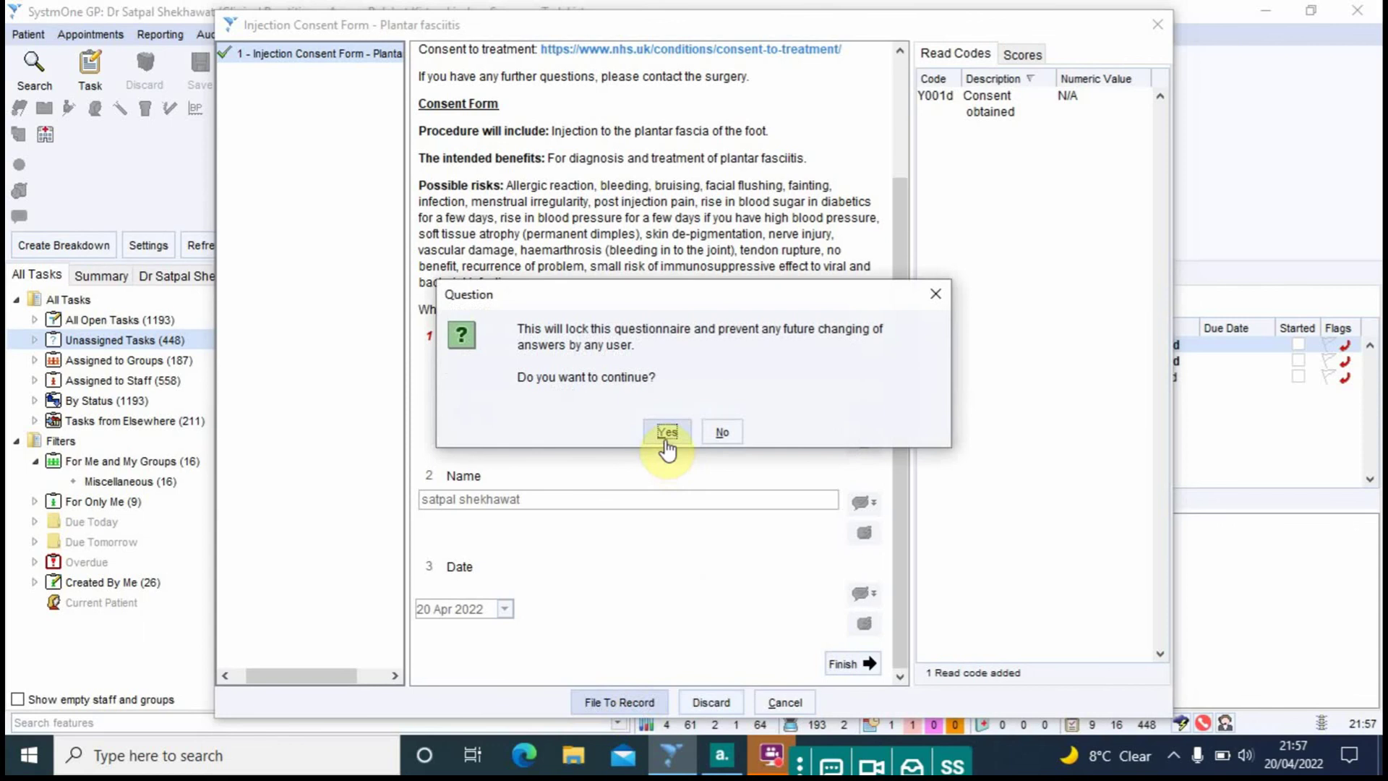
click(664, 437)
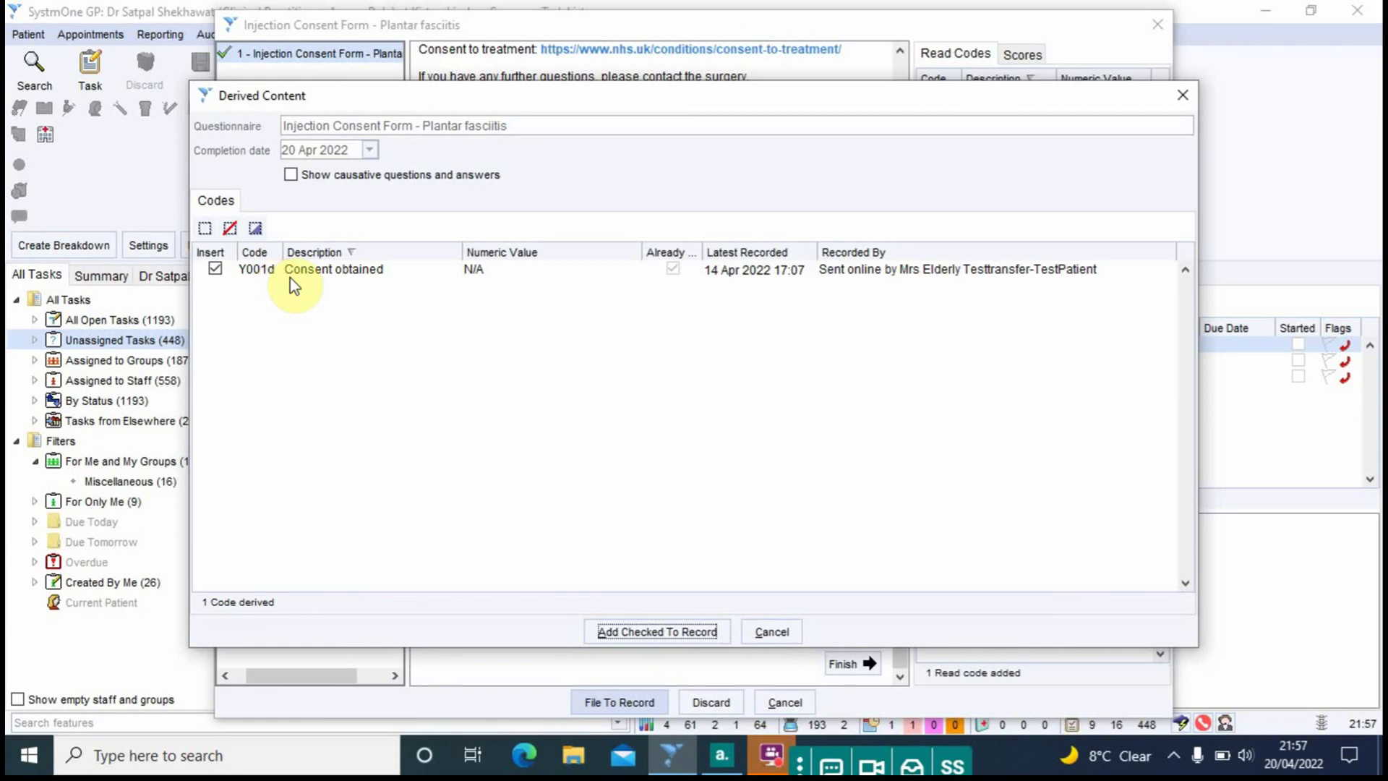
click(657, 632)
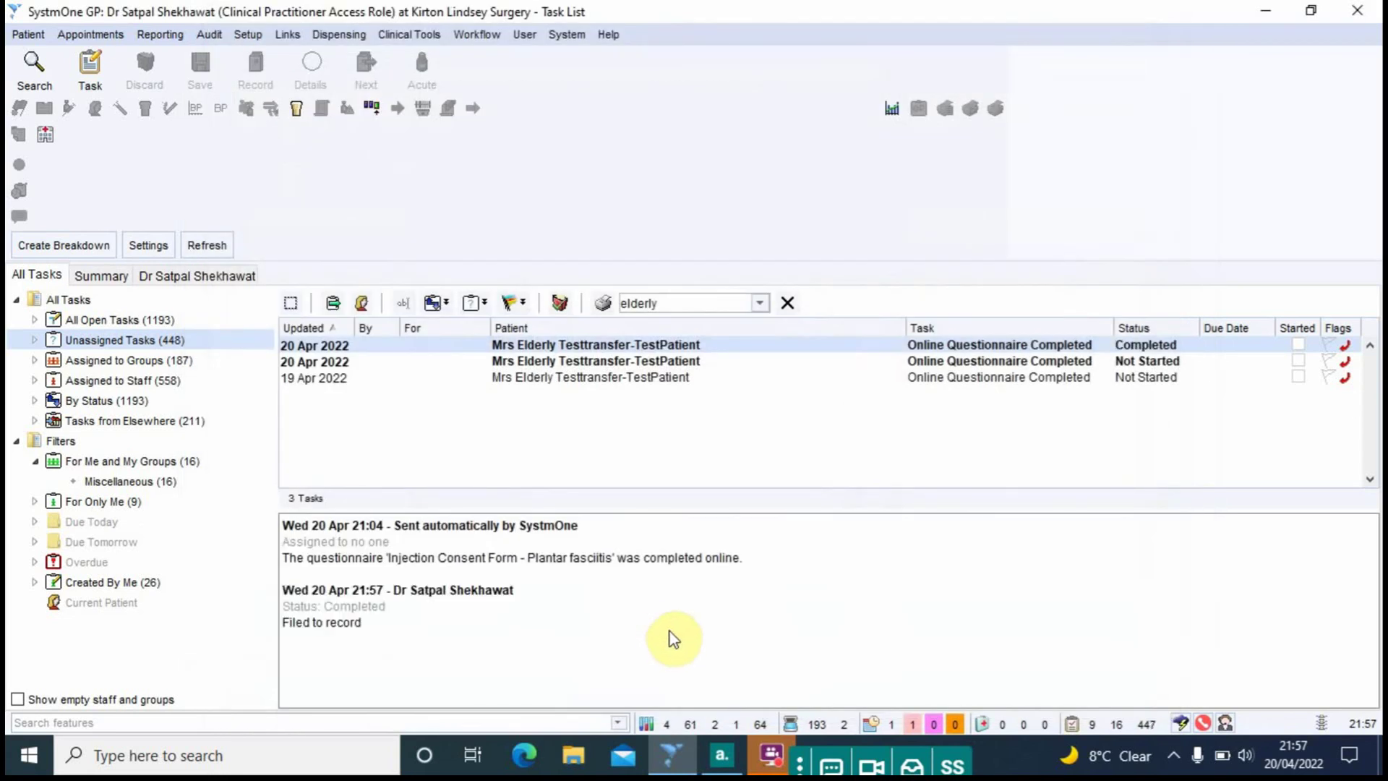
Retrieve the patient from the top questionnaire task and view the filed consent in the New Journal, closing the Patient Plan pop-up
right_click(692, 354)
click(742, 411)
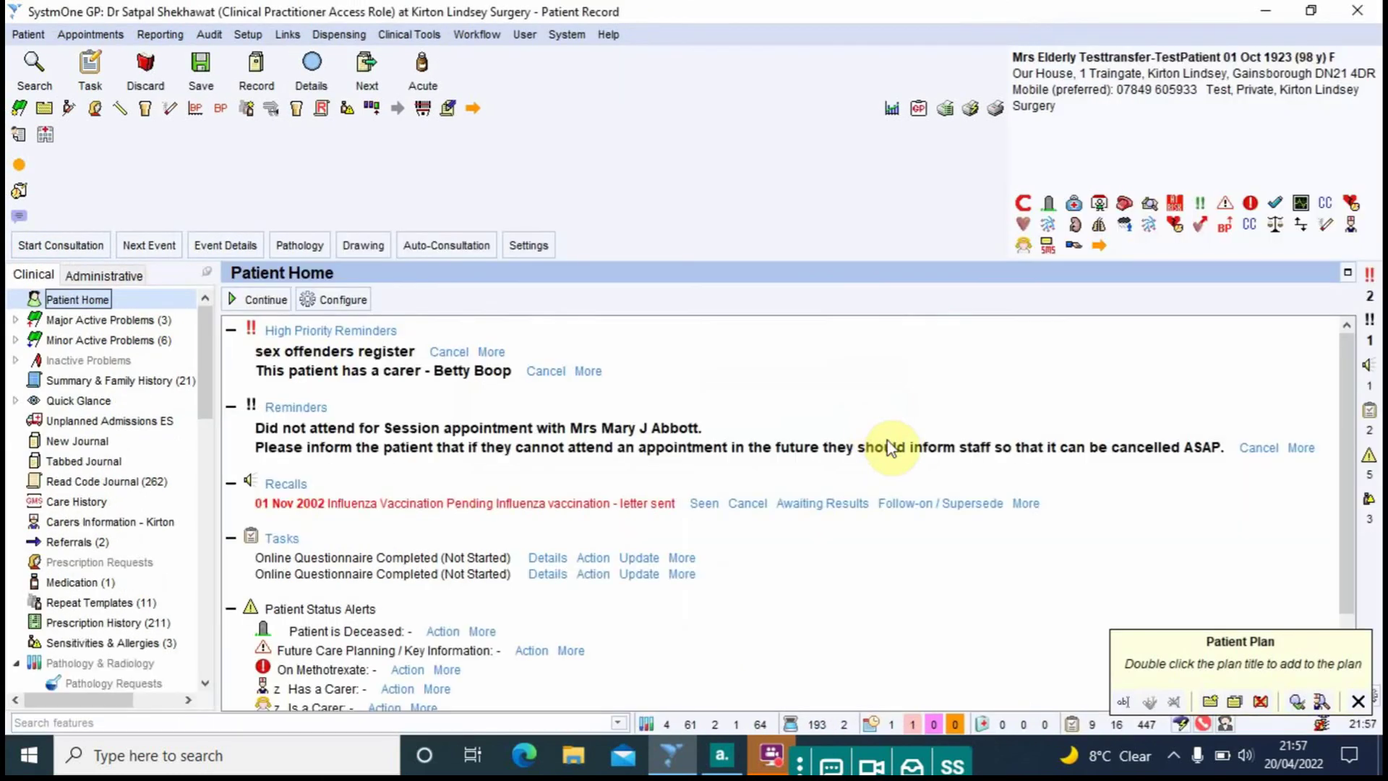
click(73, 441)
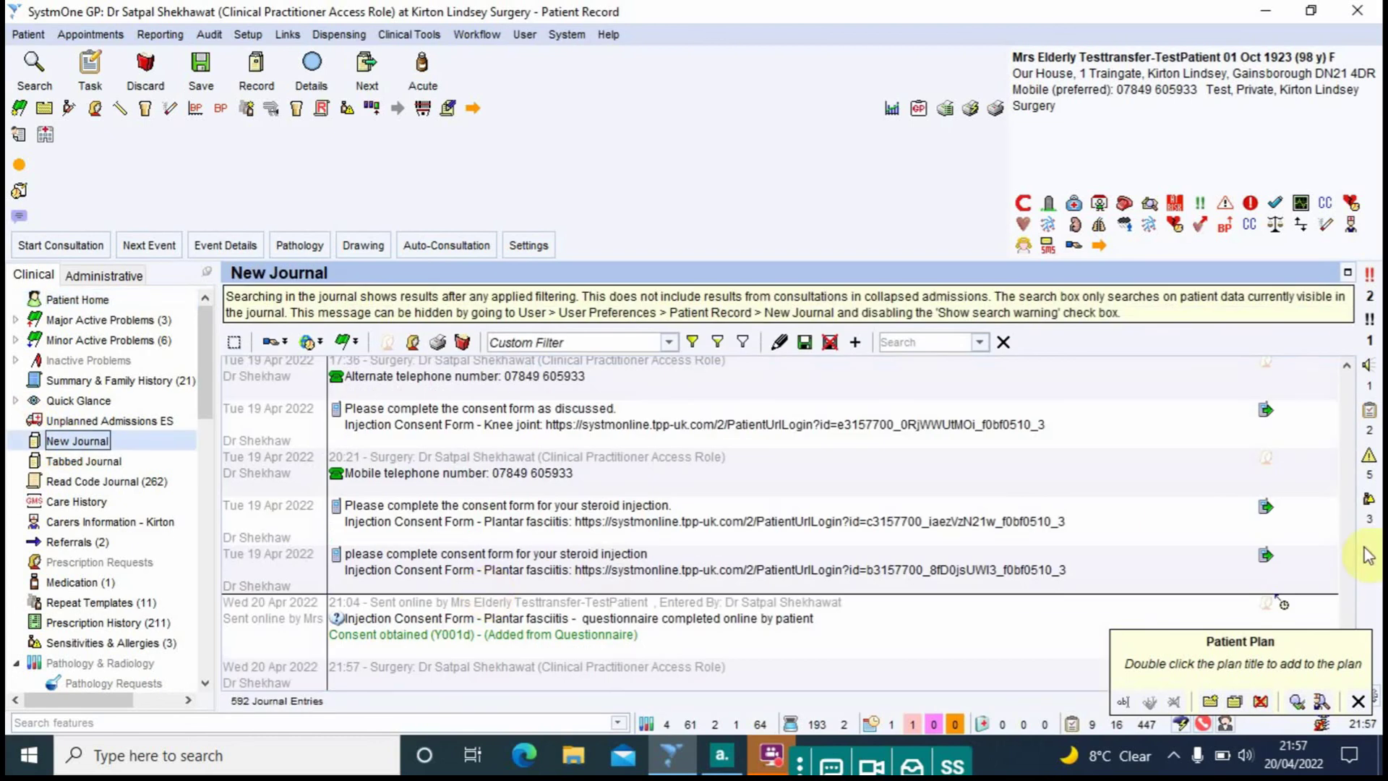
click(1358, 701)
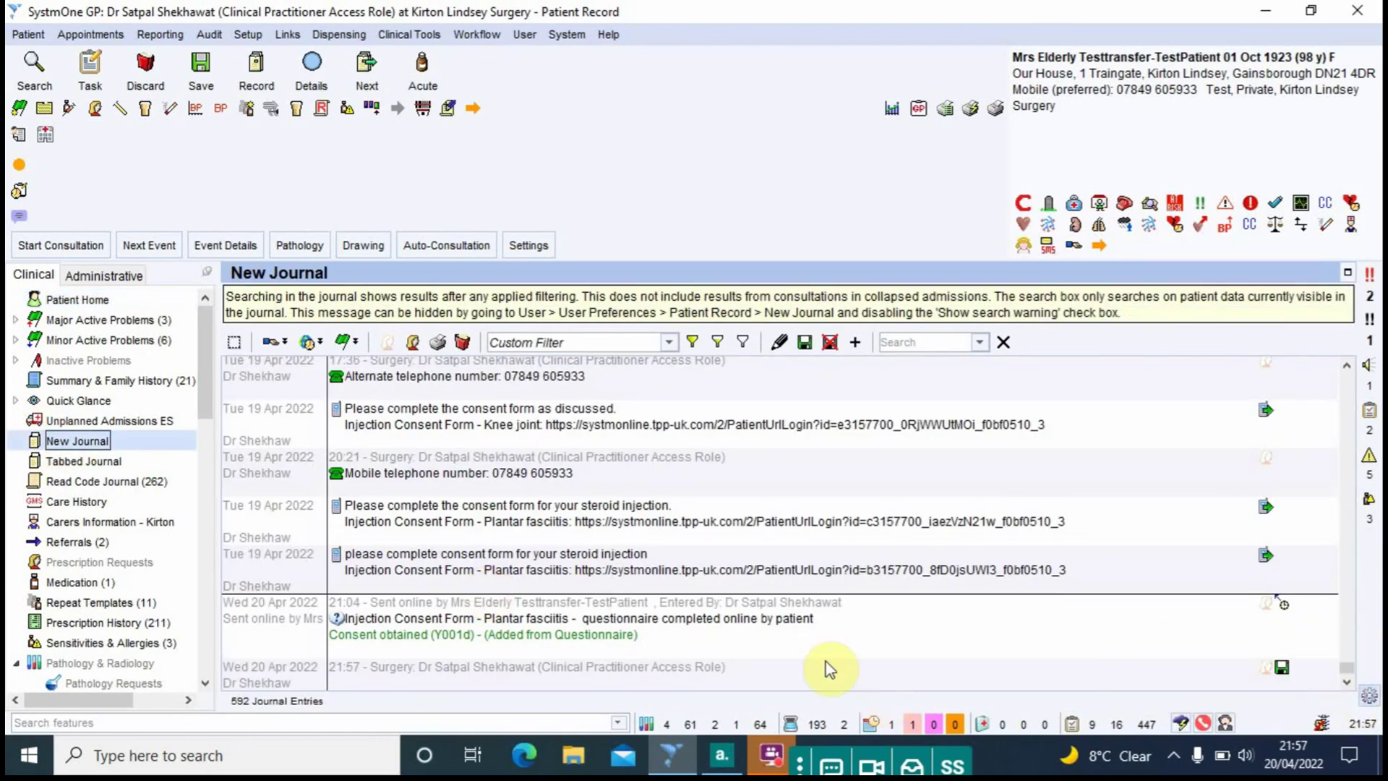